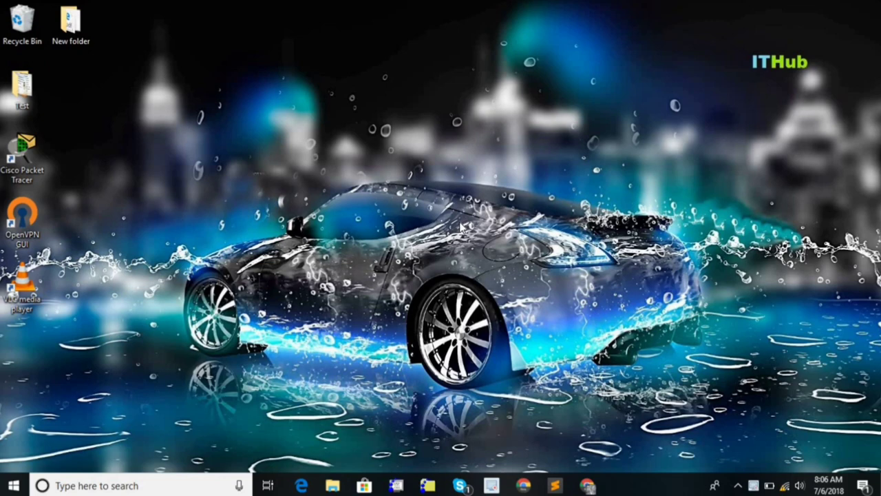
Launch Chrome and load the router's page at 192.168.0.1
left_click(582, 486)
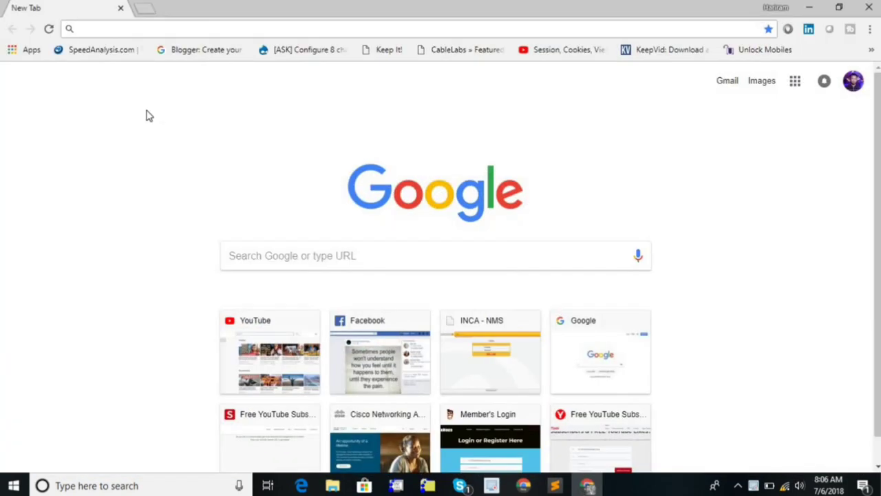
type("192.")
key("Return")
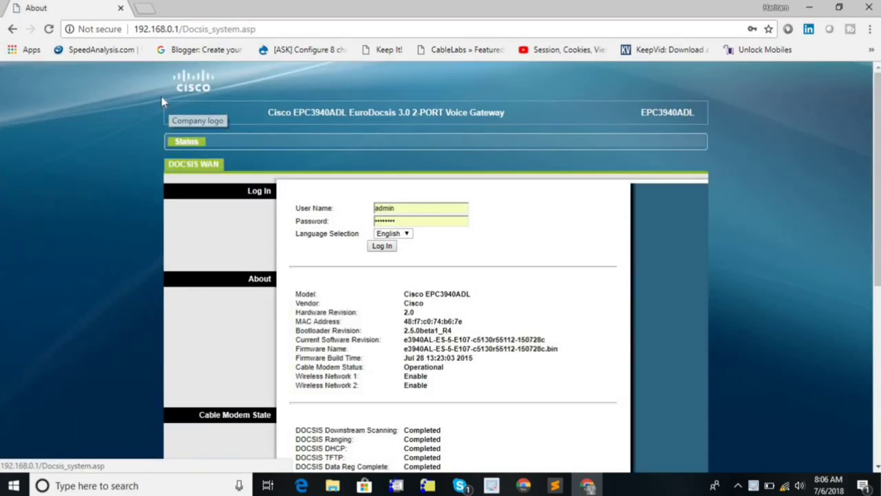
Clear the autofilled User Name and Password fields on the login form
double_click(404, 208)
key("BackSpace")
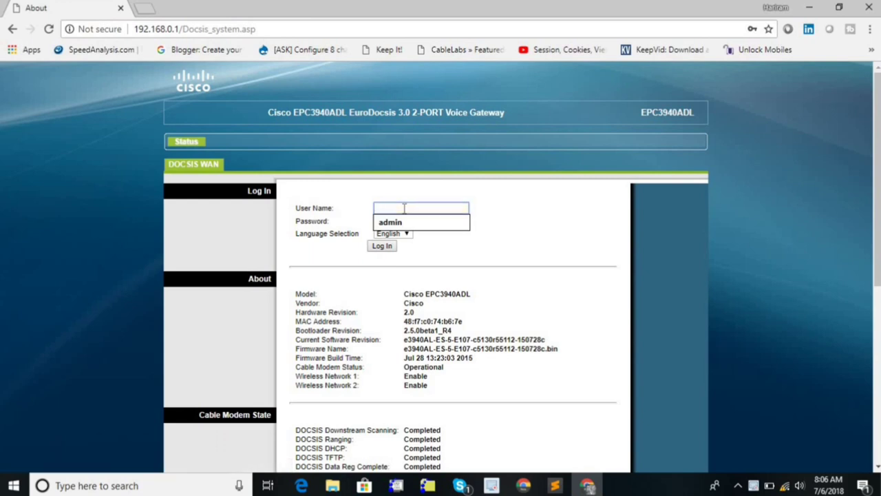
key("Tab")
key("BackSpace")
left_click(389, 250)
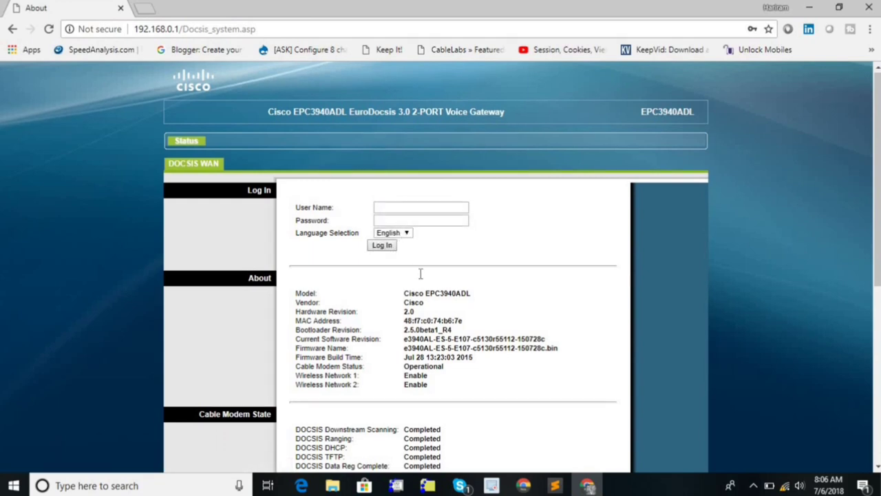
scroll(427, 269, "down", 6)
scroll(431, 255, "up", 2)
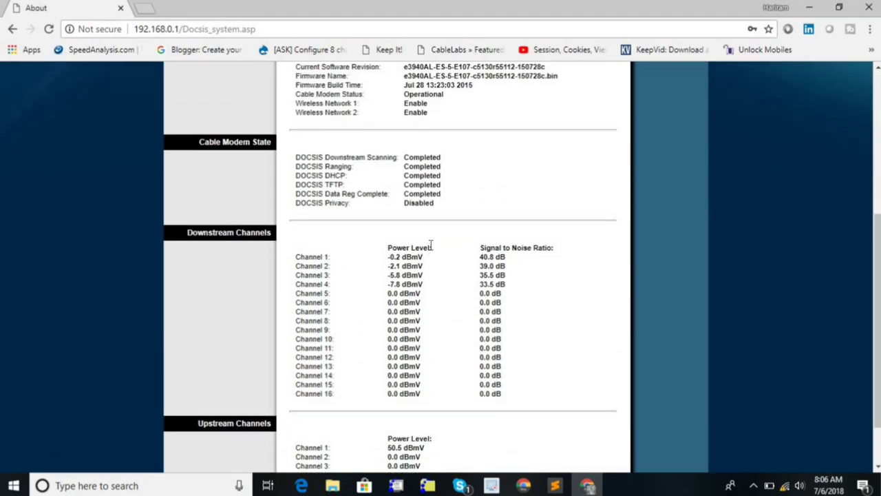
scroll(411, 314, "up", 4)
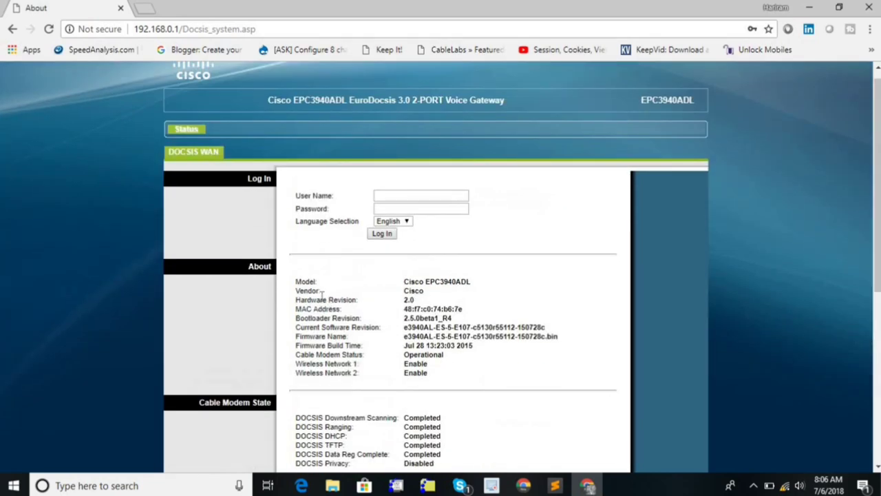
left_click_drag(306, 281, 562, 353)
scroll(561, 353, "down", 2)
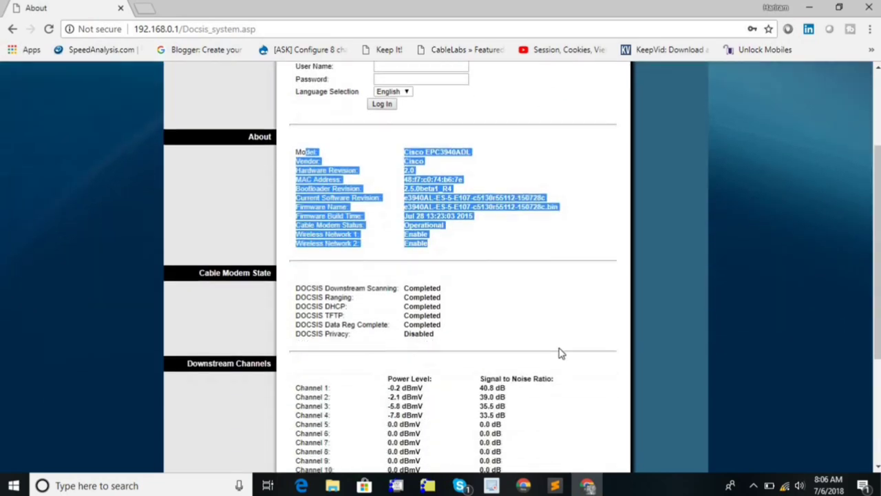
left_click(330, 297)
left_click(365, 310, "shift")
scroll(365, 269, "down", 3)
left_click_drag(313, 191, 337, 199)
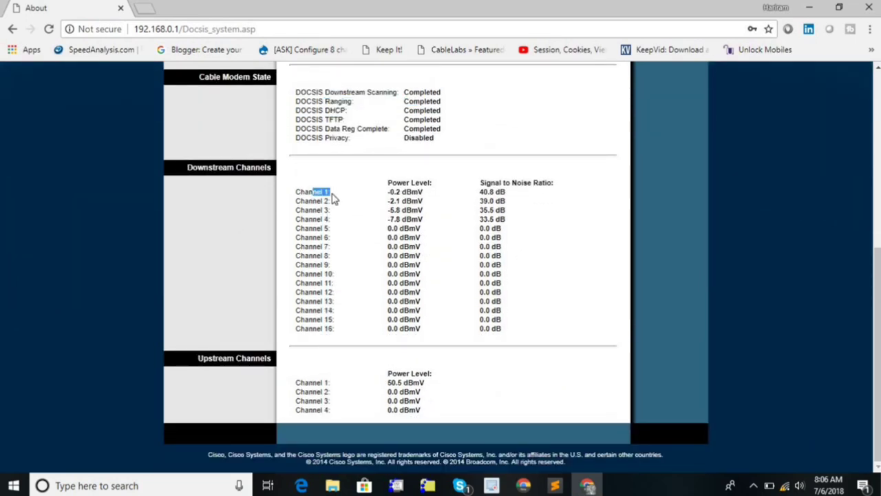
left_click_drag(313, 192, 478, 334)
left_click(372, 224)
left_click_drag(298, 192, 518, 227)
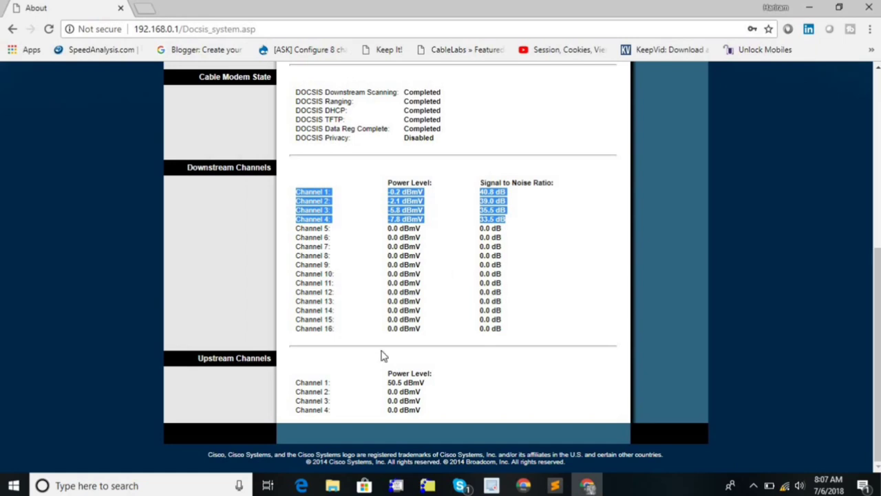
left_click_drag(312, 382, 435, 427)
scroll(440, 363, "up", 5)
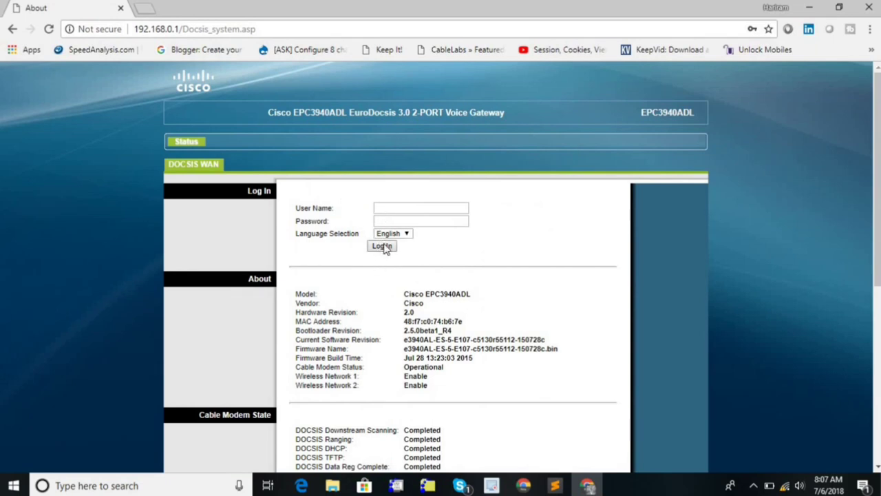
Log in and look over the Administration > Management page with its default-password warning
left_click(386, 248)
scroll(385, 249, "down", 1)
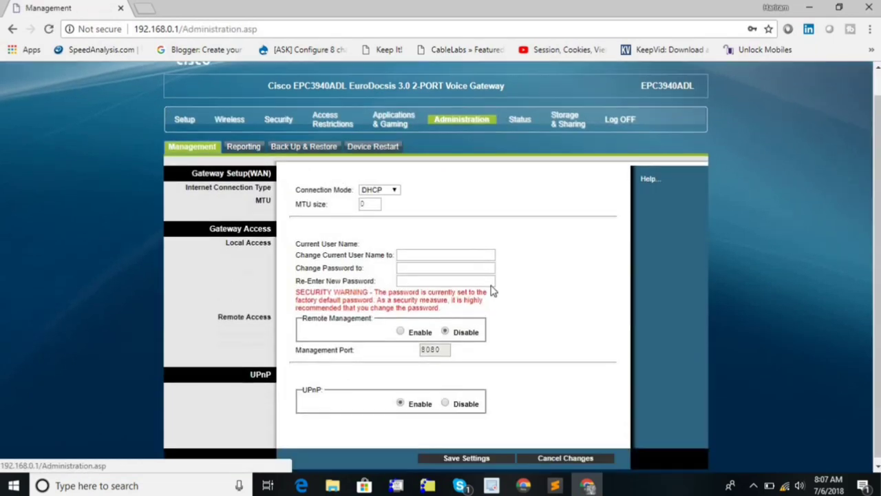
scroll(437, 234, "up", 1)
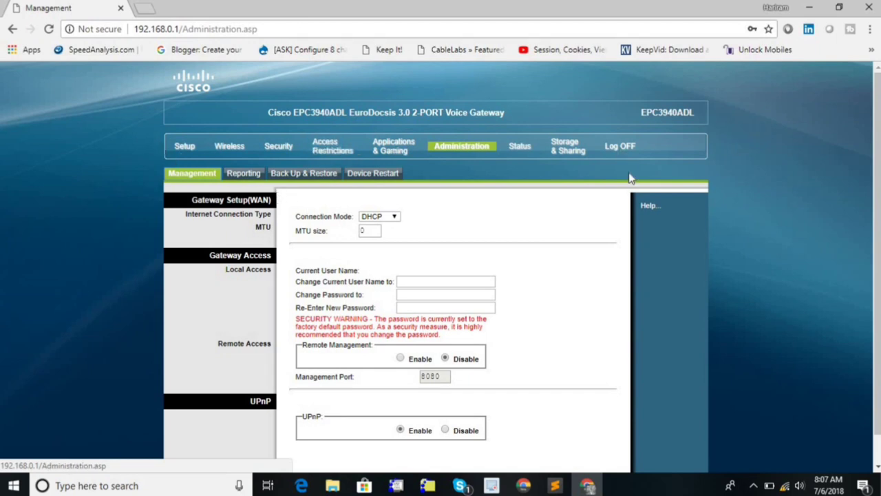
Open Quick Setup and look at the new password field without saving a password
left_click(196, 150)
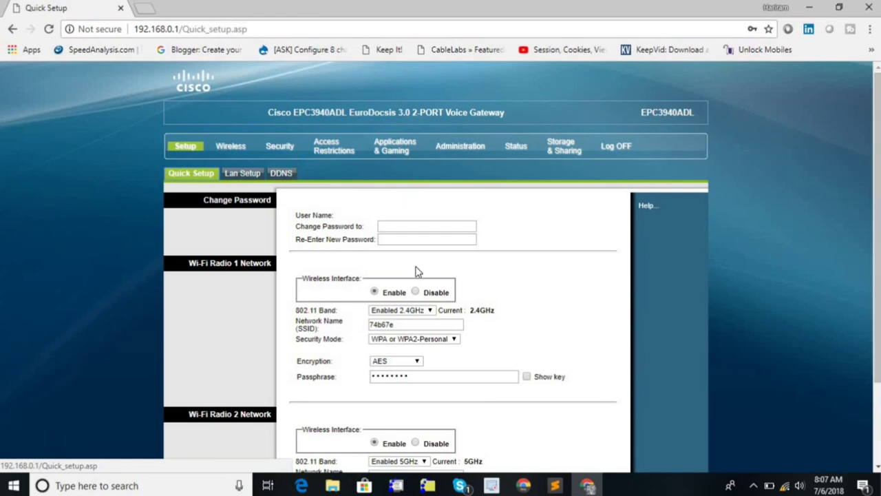
left_click(391, 223)
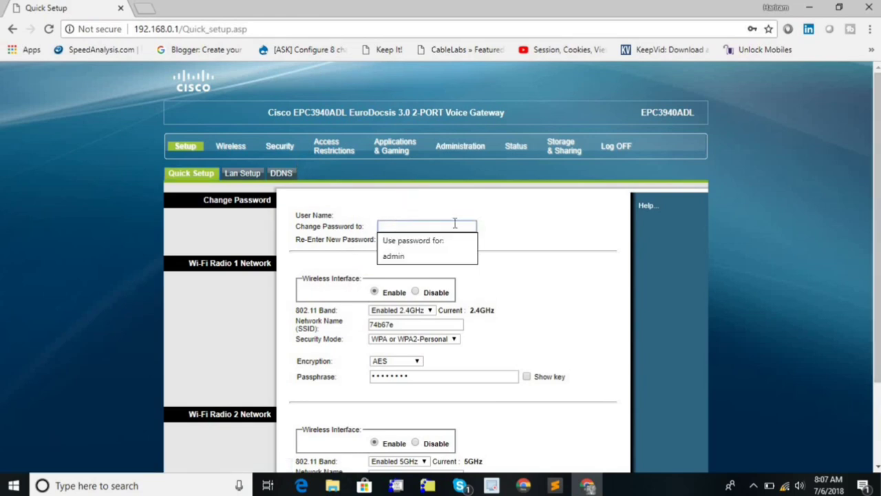
left_click(543, 223)
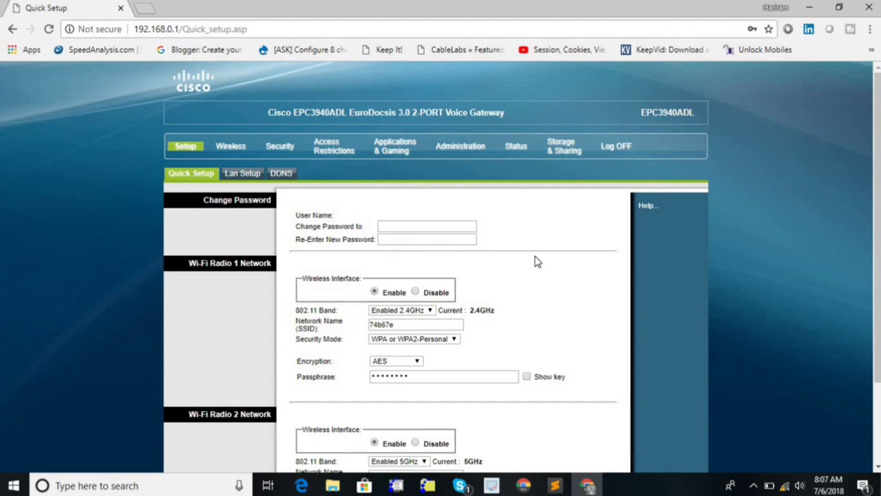
scroll(536, 260, "down", 2)
scroll(535, 260, "down", 1)
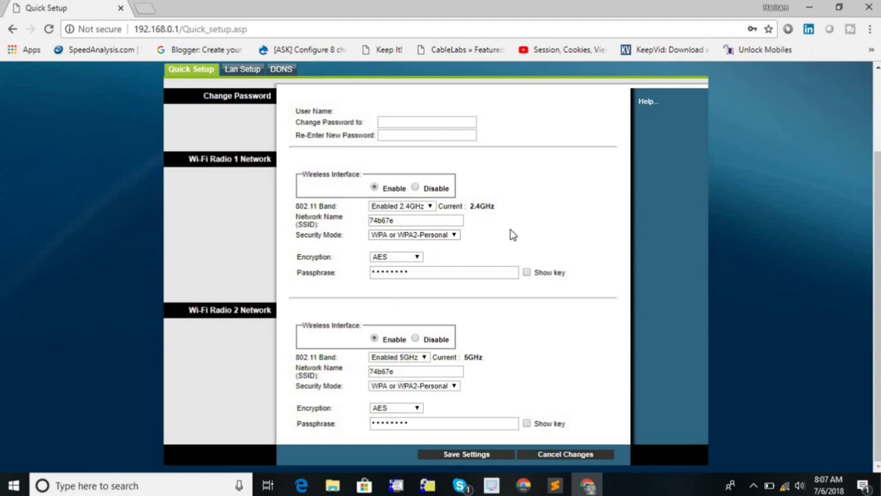
Check both radios' network name 74b67e and Radio 2 encryption options unchanged, then go to Lan Setup
double_click(412, 220)
double_click(426, 370)
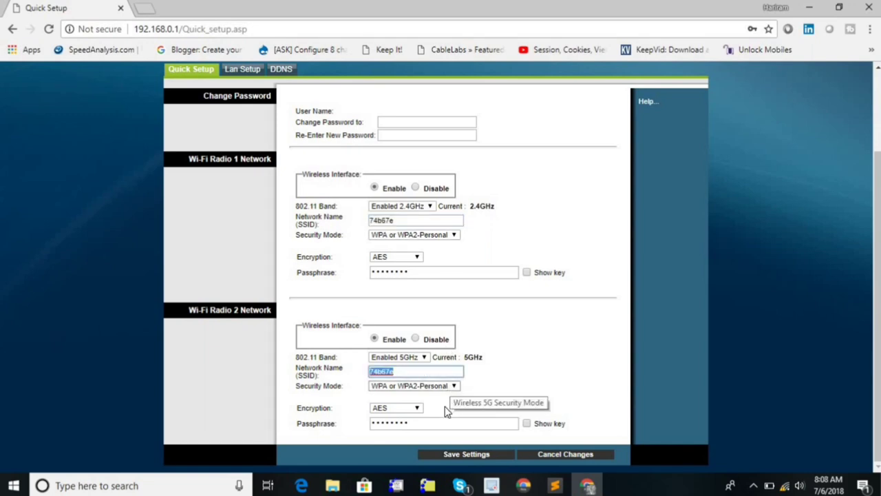
left_click(415, 409)
left_click(477, 404)
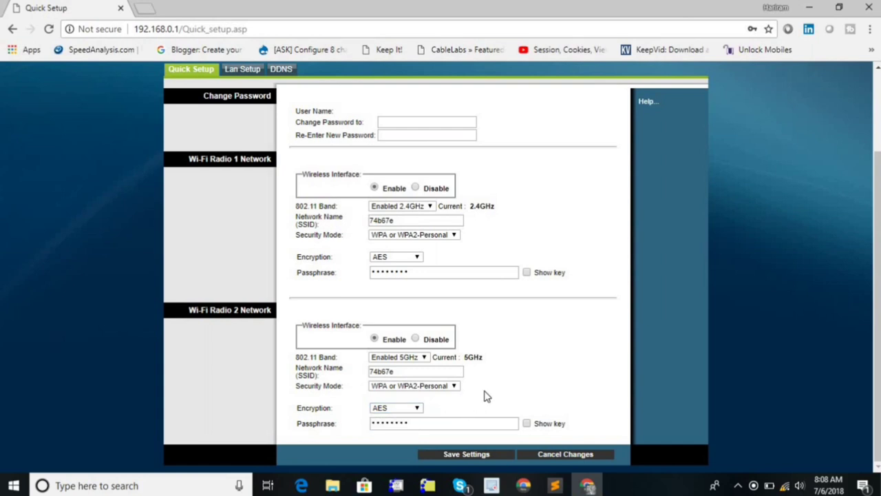
scroll(227, 175, "up", 3)
left_click(236, 176)
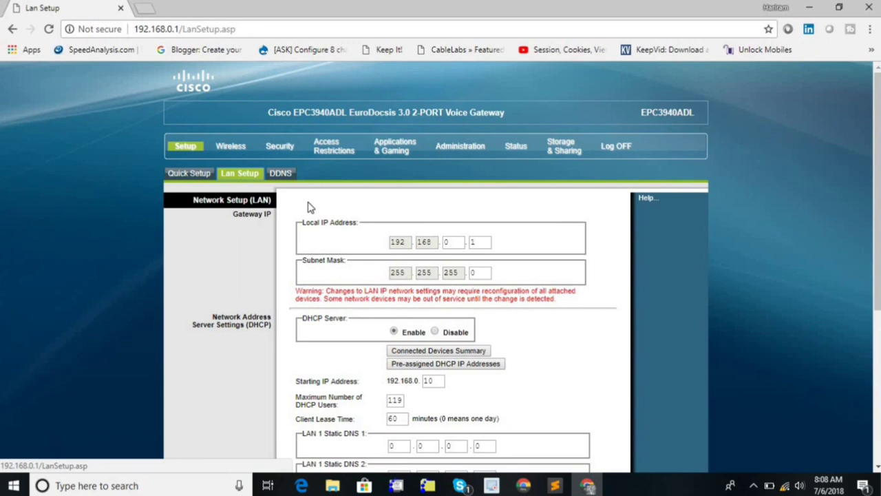
Review LAN settings (gateway 192.168.0.1, DHCP from 192.168.0.10), glance at DDNS, then open Wireless
left_click(471, 242)
scroll(473, 244, "down", 2)
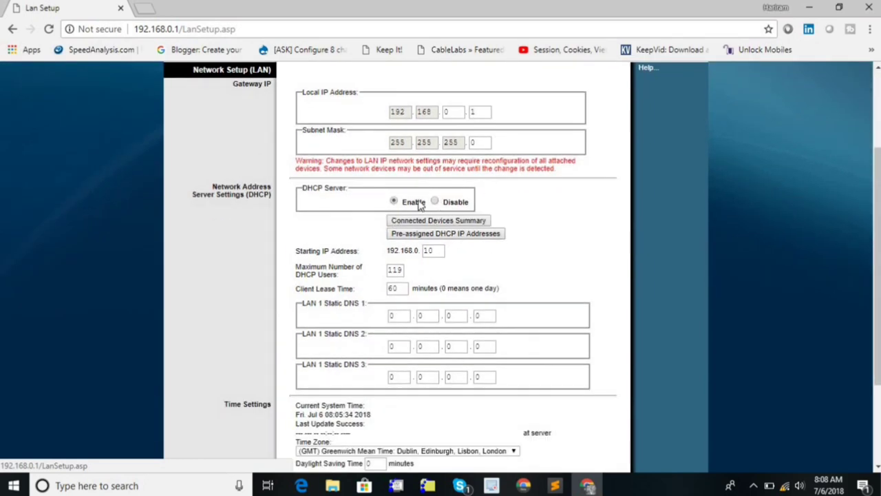
scroll(549, 311, "down", 1)
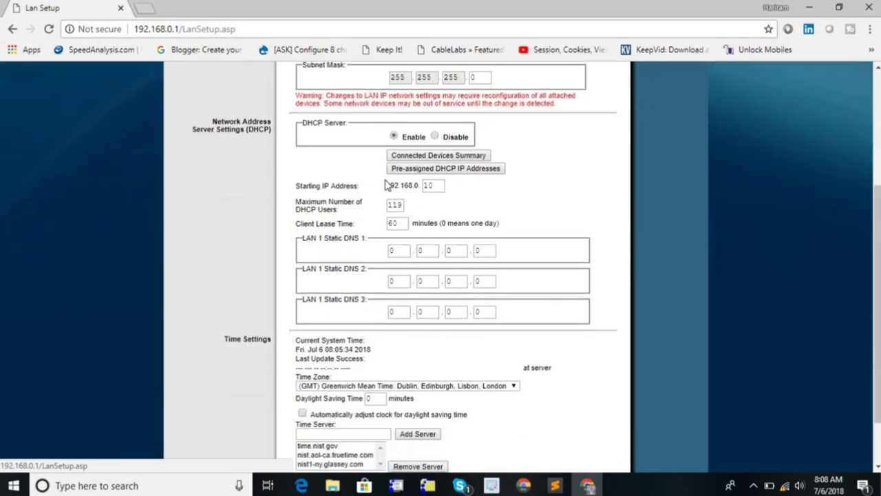
scroll(458, 270, "down", 1)
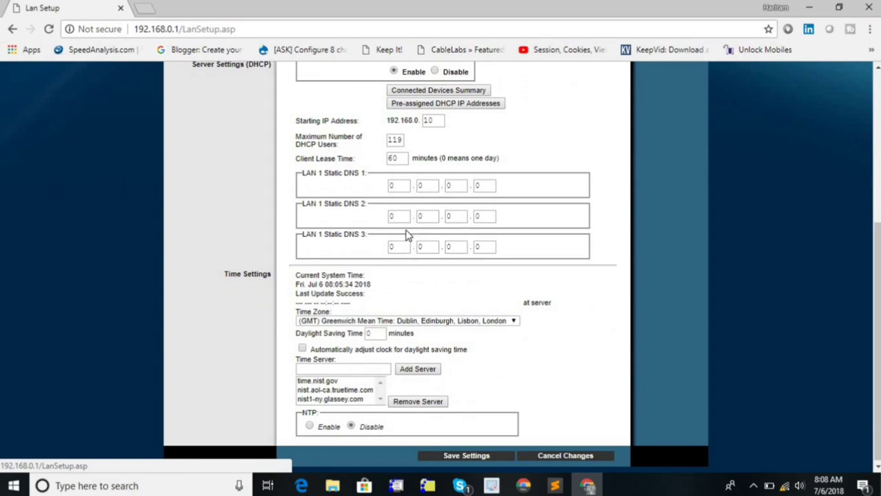
scroll(482, 285, "up", 4)
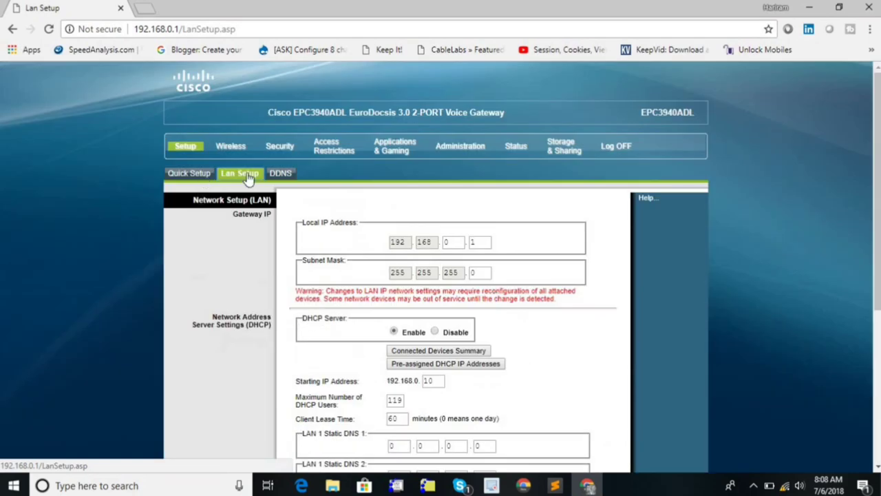
left_click(277, 176)
left_click(240, 153)
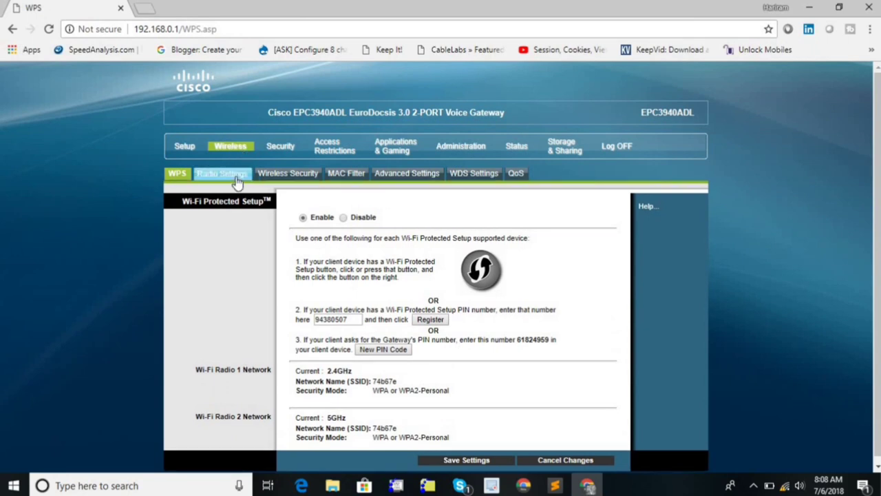
Review Radio 1 settings, leaving channel Auto, B/G/N Mixed mode and channel width unchanged
left_click(234, 174)
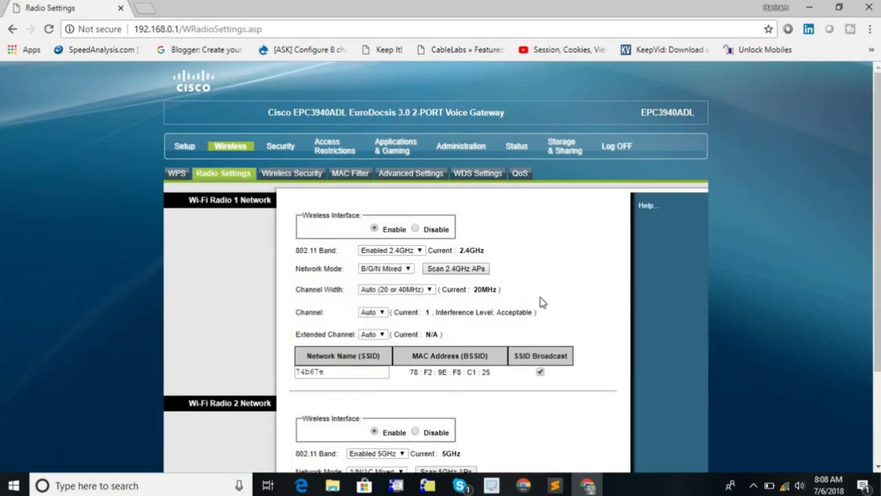
scroll(541, 303, "down", 1)
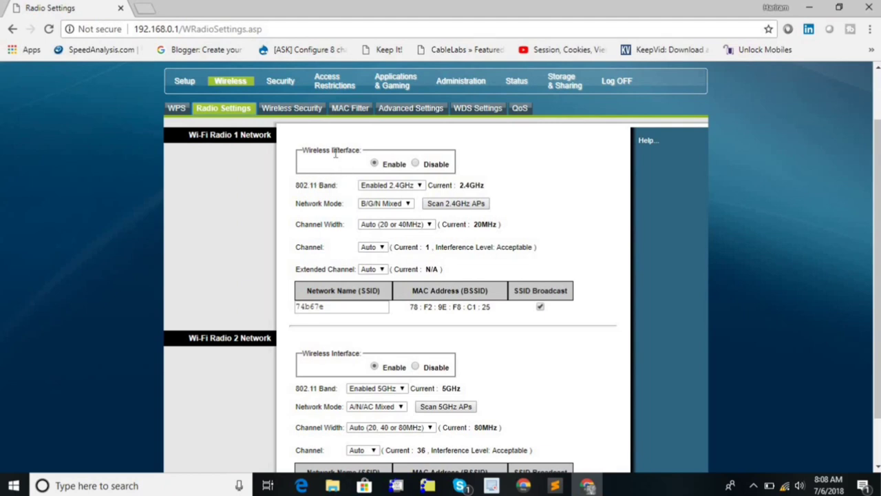
left_click_drag(289, 141, 569, 306)
left_click(462, 222)
left_click(381, 249)
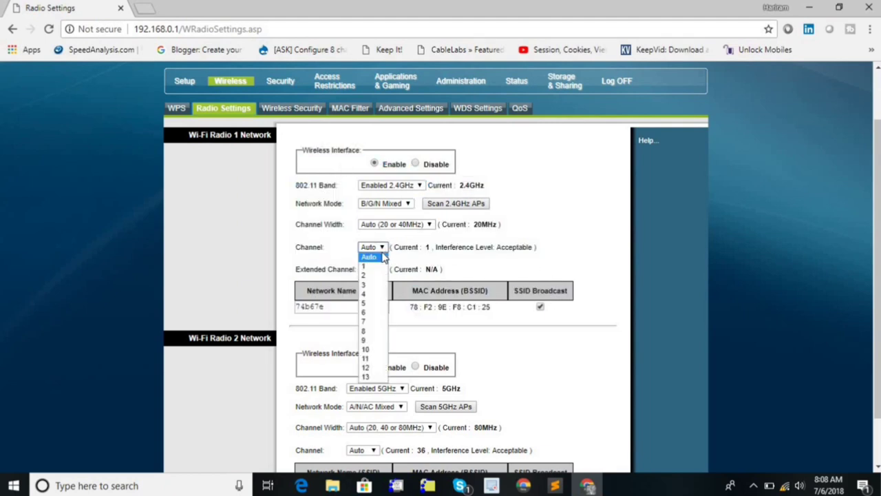
left_click(383, 257)
left_click(385, 203)
left_click(413, 229)
left_click(417, 229)
left_click(385, 235)
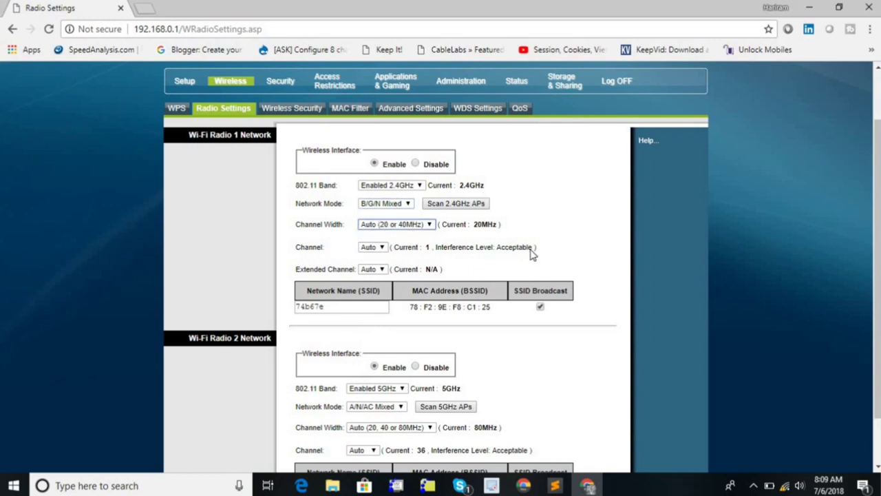
Disable and then re-enable the 5GHz Wi-Fi Radio 2
scroll(531, 253, "down", 2)
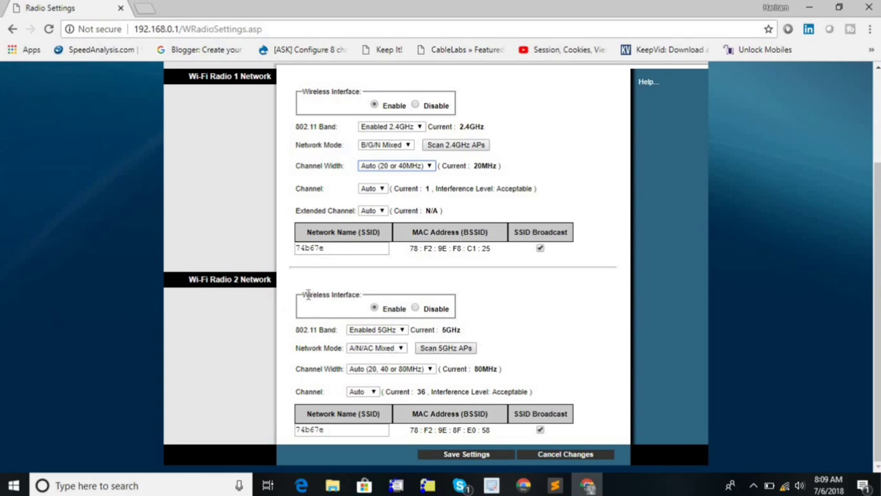
left_click_drag(313, 287, 580, 419)
left_click(540, 344)
left_click(415, 308)
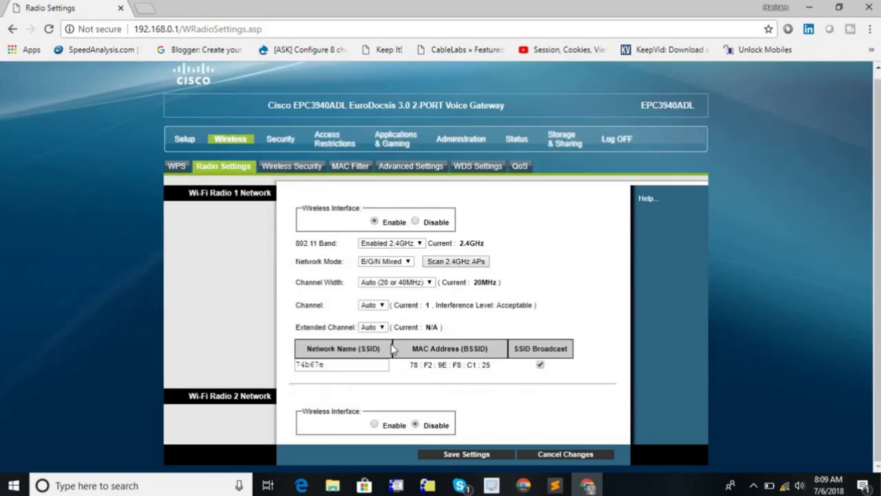
left_click(373, 425)
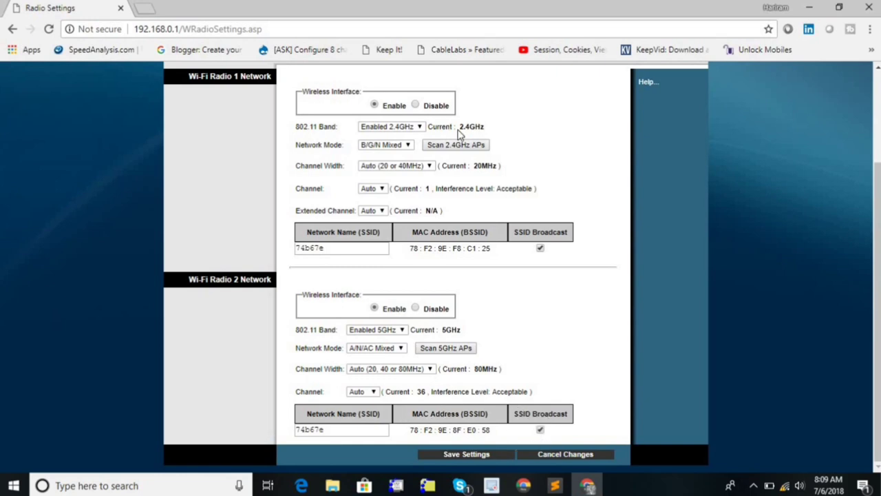
scroll(490, 234, "up", 2)
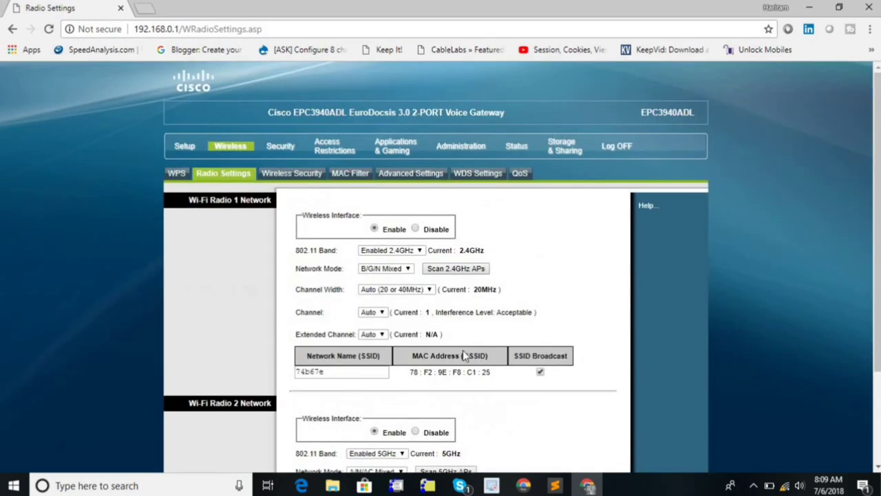
Check the Radio 2 passphrase under Wireless Security, then browse the MAC Filter page's 32 slots
left_click(305, 175)
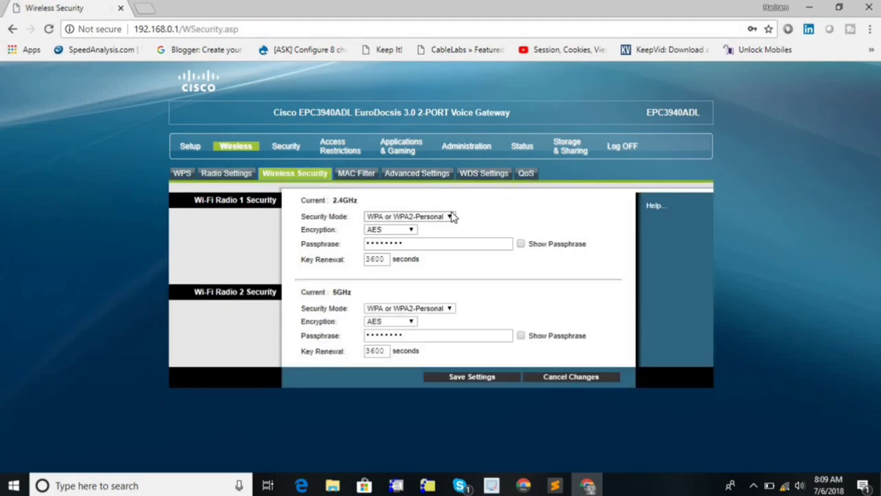
double_click(432, 337)
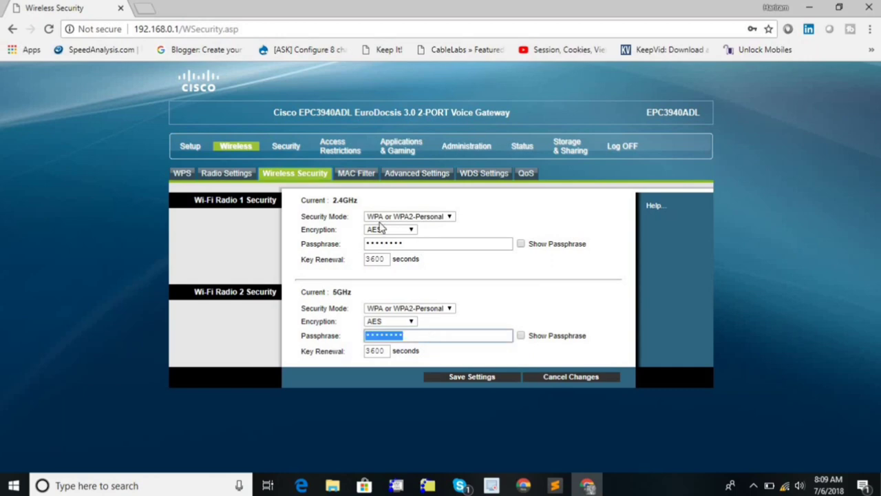
left_click(365, 176)
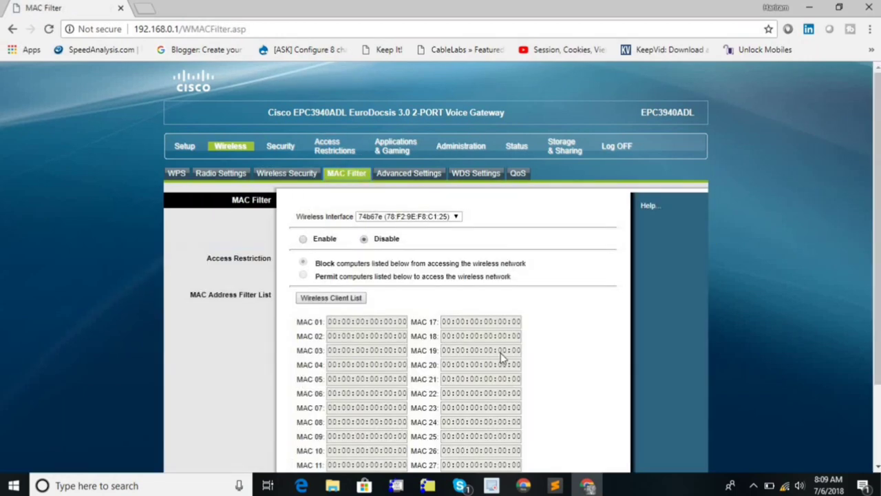
scroll(507, 360, "down", 3)
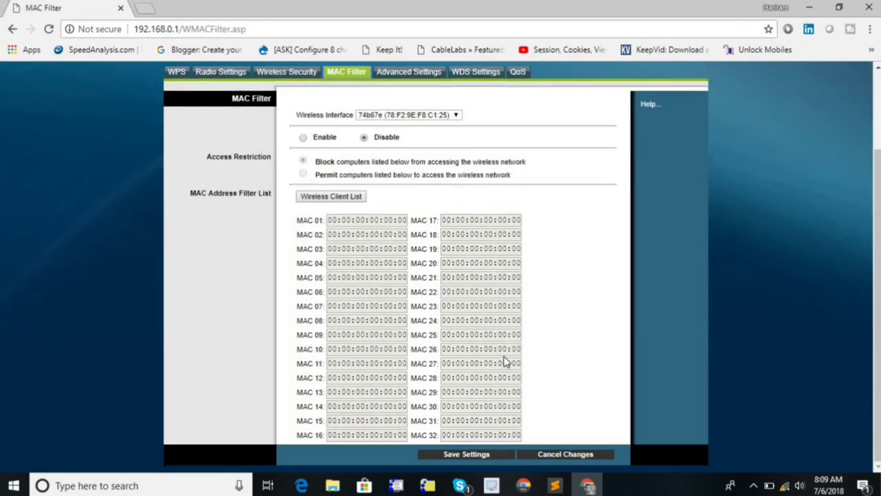
scroll(504, 358, "up", 2)
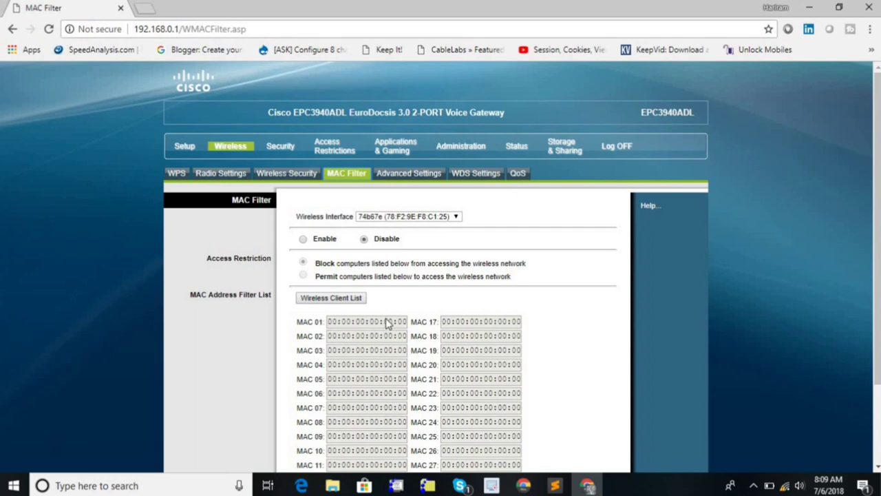
scroll(391, 324, "down", 3)
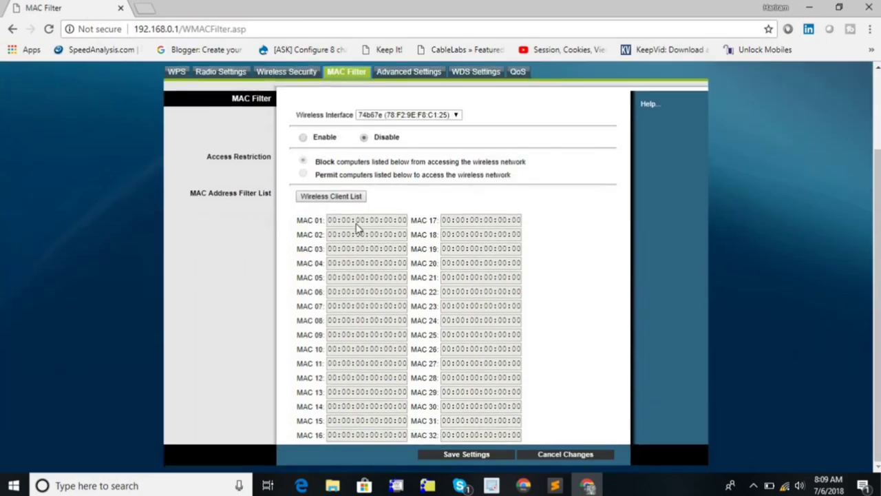
Note the connected client's MAC address in the Wireless Client List, then set MAC Filter to Enable
left_click(336, 197)
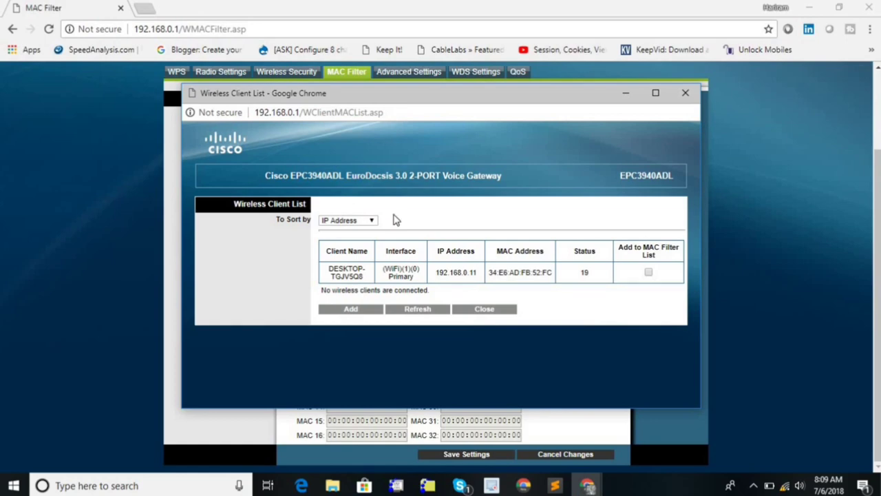
left_click_drag(490, 272, 552, 273)
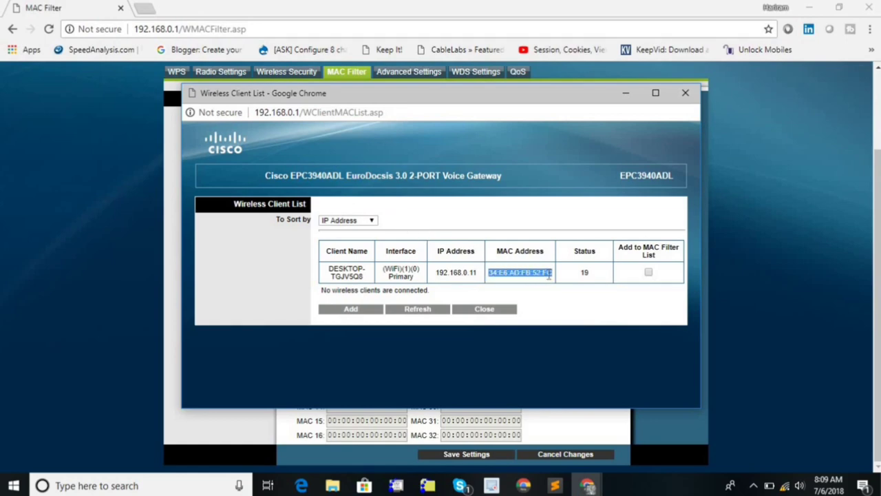
left_click(685, 92)
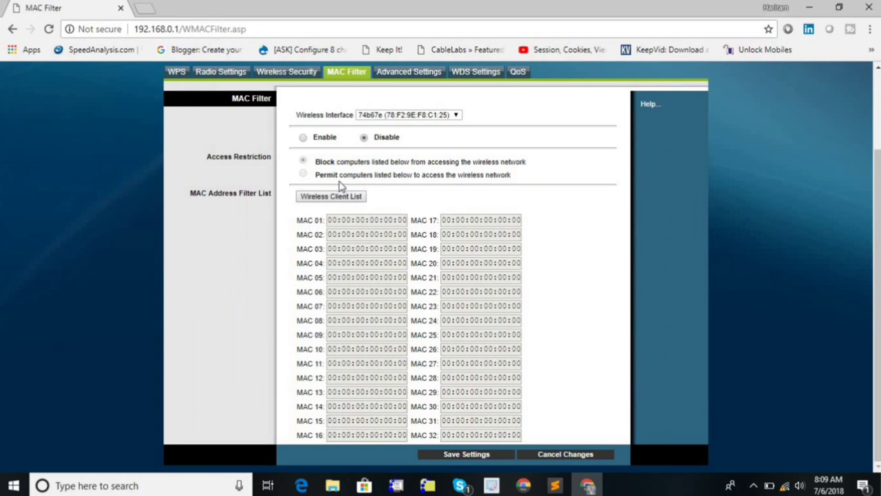
left_click(303, 138)
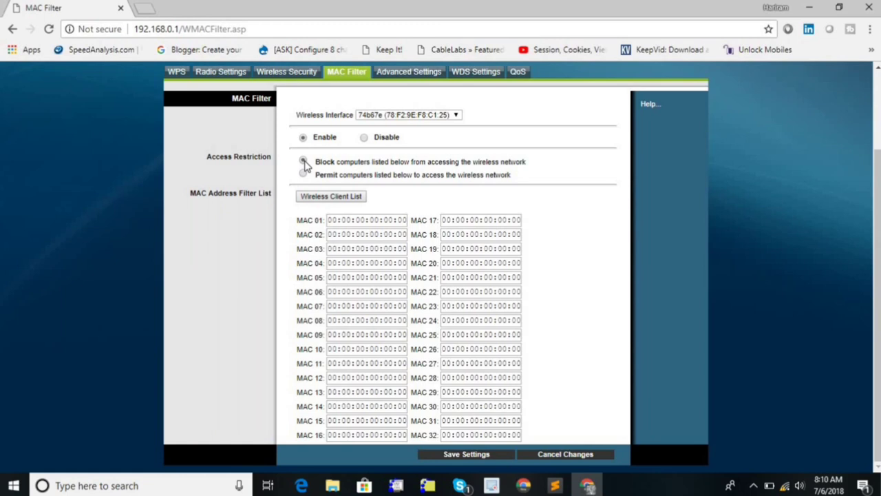
Switch the MAC filter to permit listed computers, then set filtering back to Disable
left_click(346, 219)
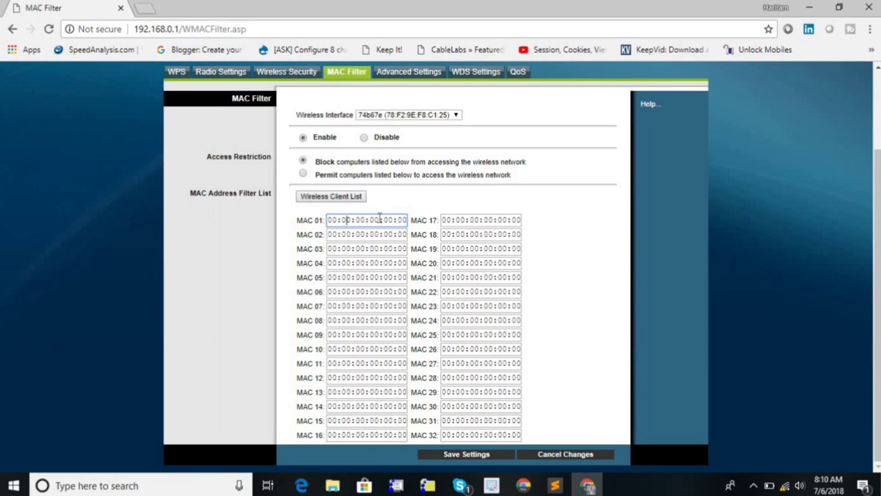
left_click(460, 435)
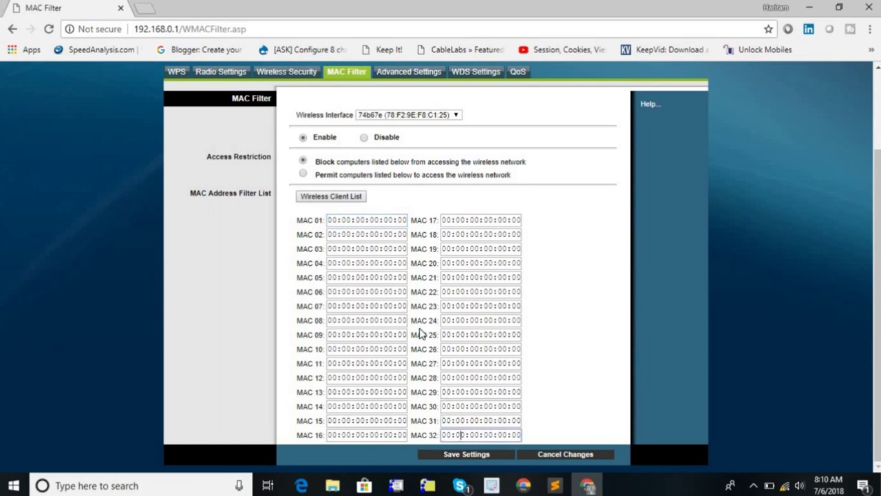
left_click(303, 175)
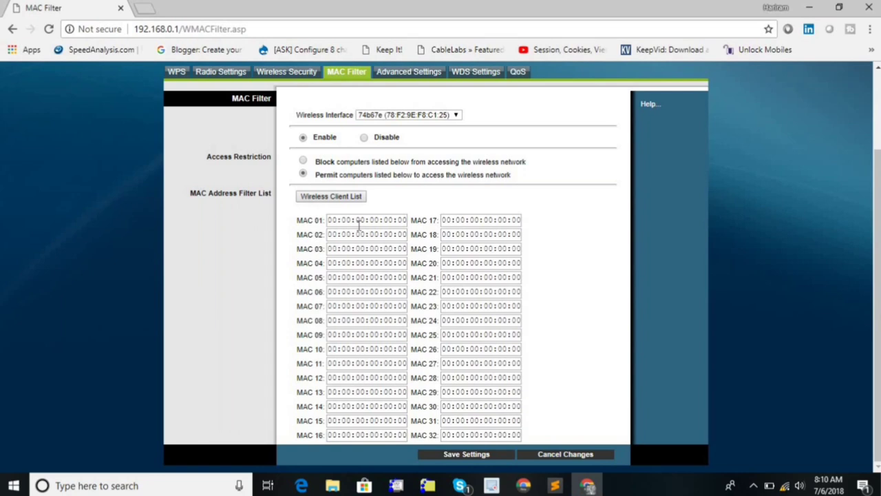
left_click(364, 138)
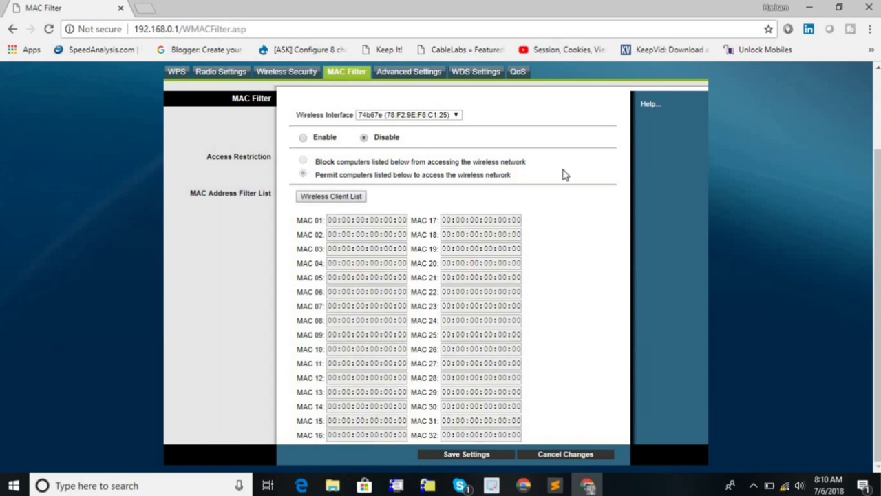
Cancel the MAC filter changes and view the Advanced Settings, WDS Settings and QoS pages
left_click(532, 451)
left_click(414, 178)
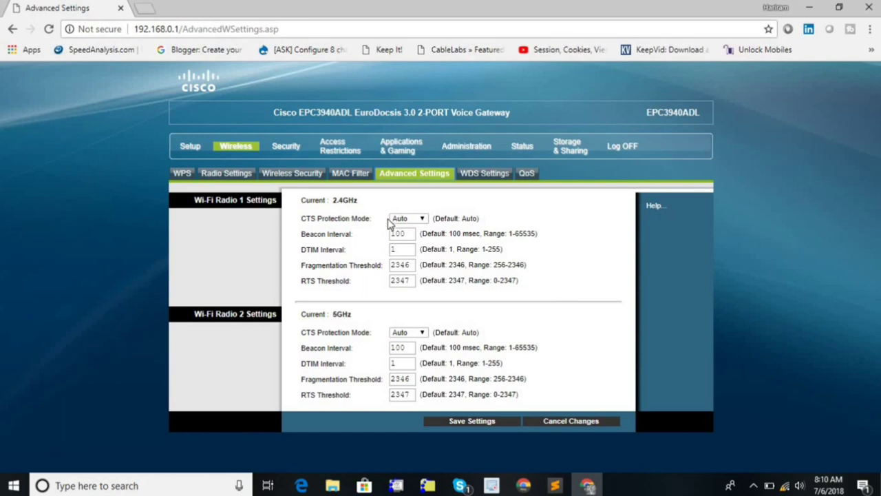
left_click(501, 176)
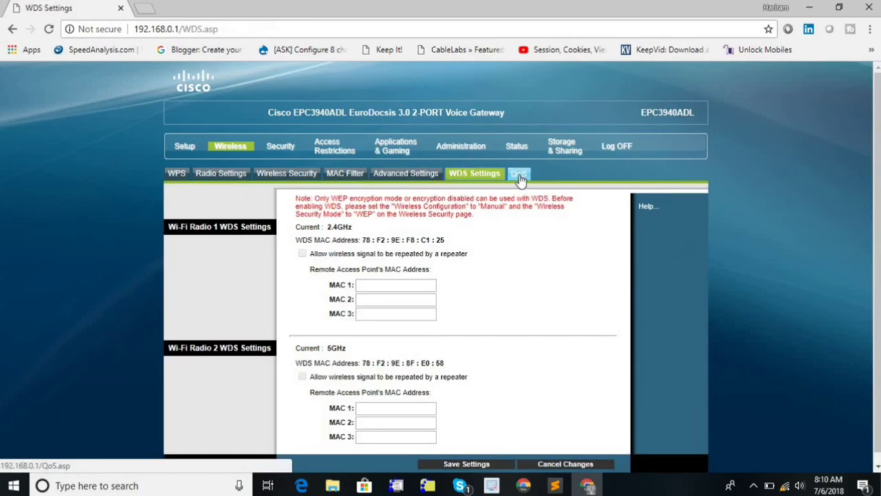
left_click(520, 176)
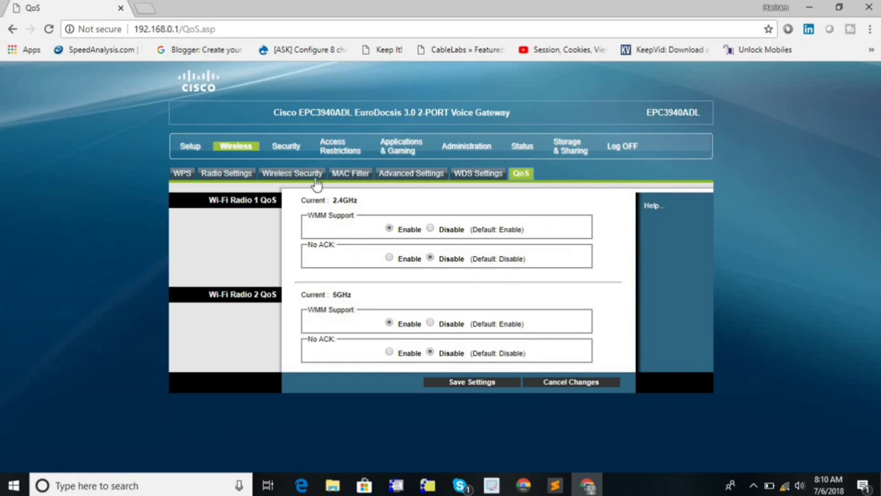
View the Security firewall, VPN Passthrough and VPN pages
left_click(293, 147)
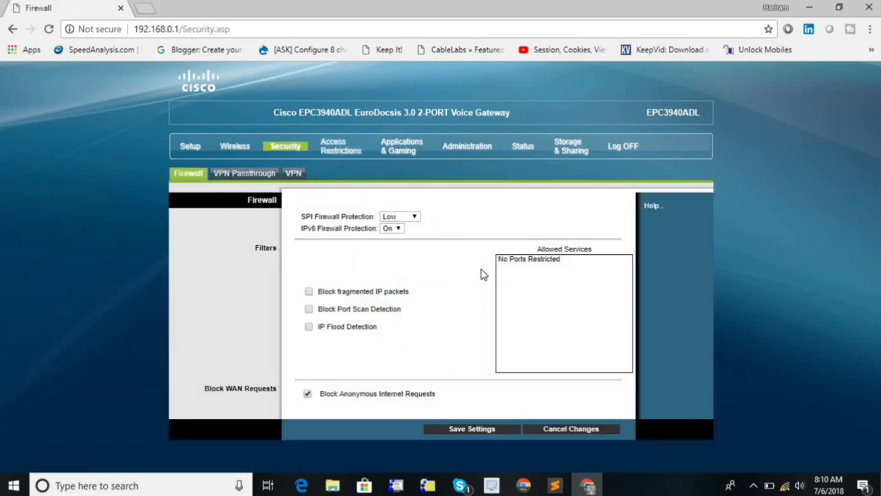
left_click(245, 174)
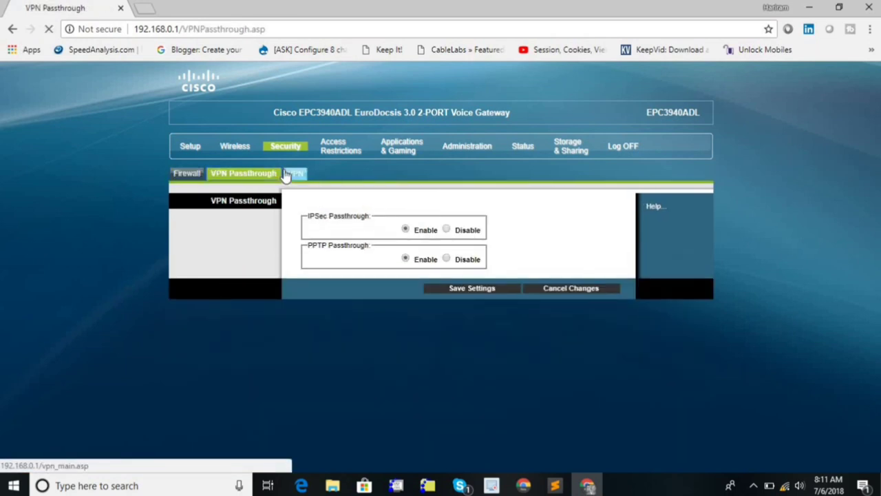
left_click(293, 173)
Browse Access Restrictions: IP and MAC filtering, basic rules, time of day, user setup, local log
left_click(351, 156)
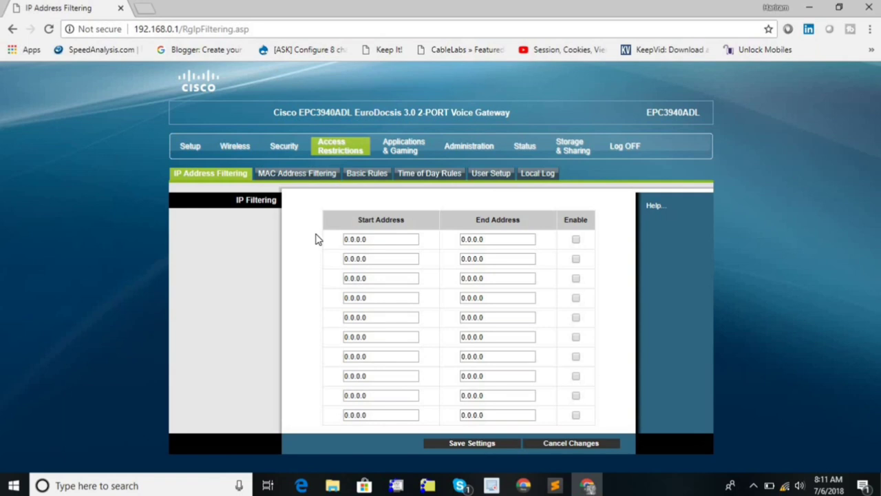
left_click(390, 236)
left_click(286, 179)
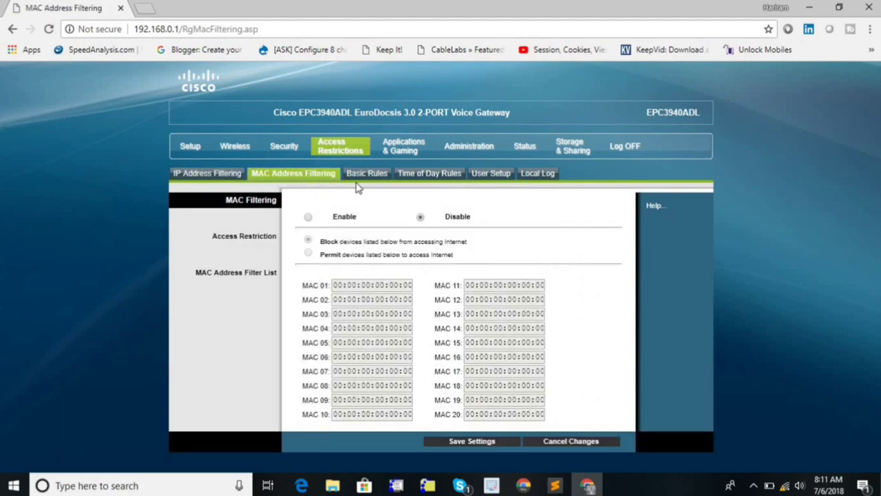
left_click(368, 177)
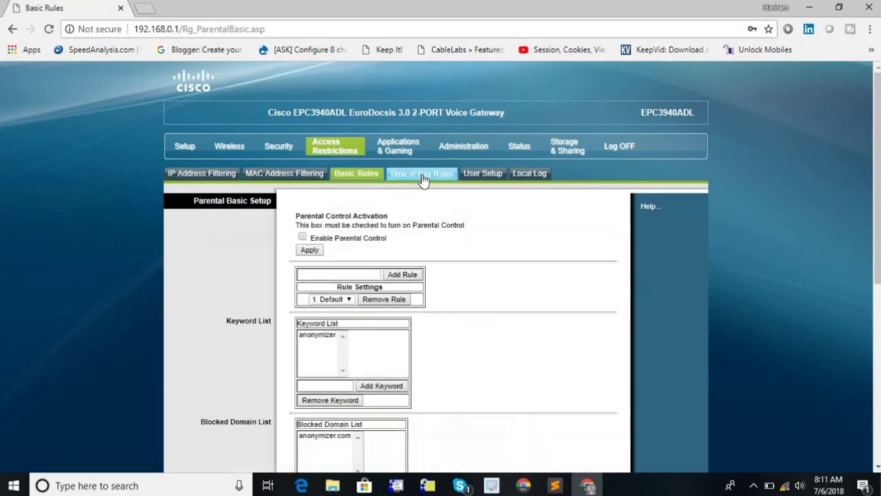
left_click(413, 174)
left_click(509, 176)
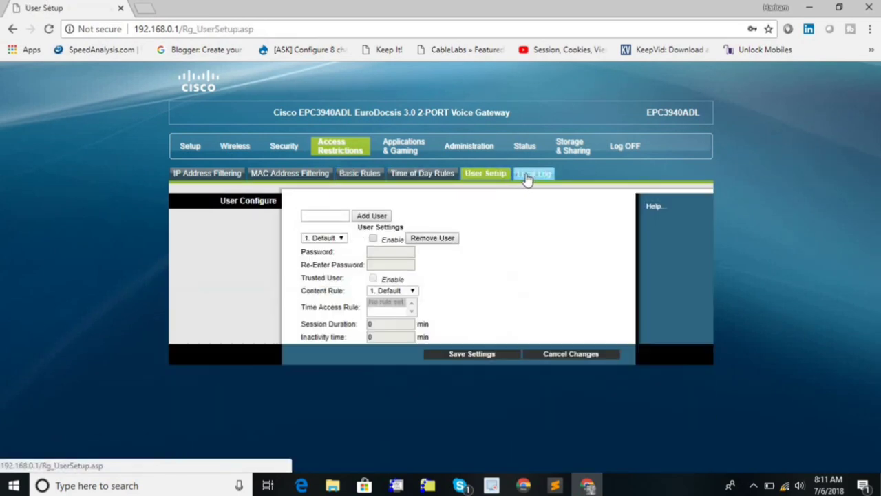
left_click(527, 174)
left_click(413, 153)
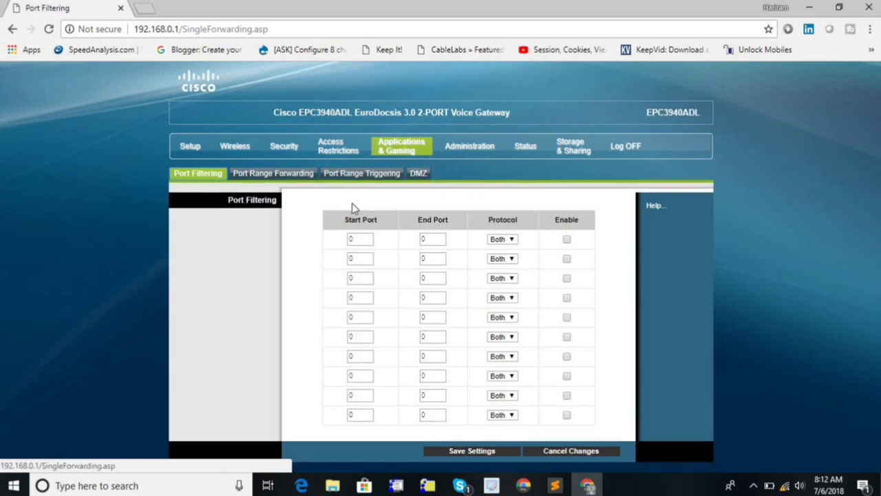
Keep Both as the first port filter's protocol, then review Port Range Forwarding and Triggering
left_click(501, 239)
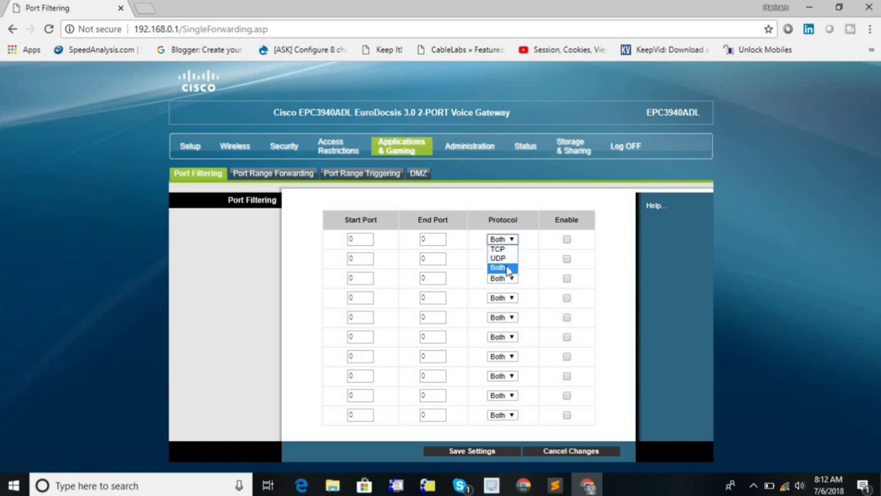
left_click(508, 268)
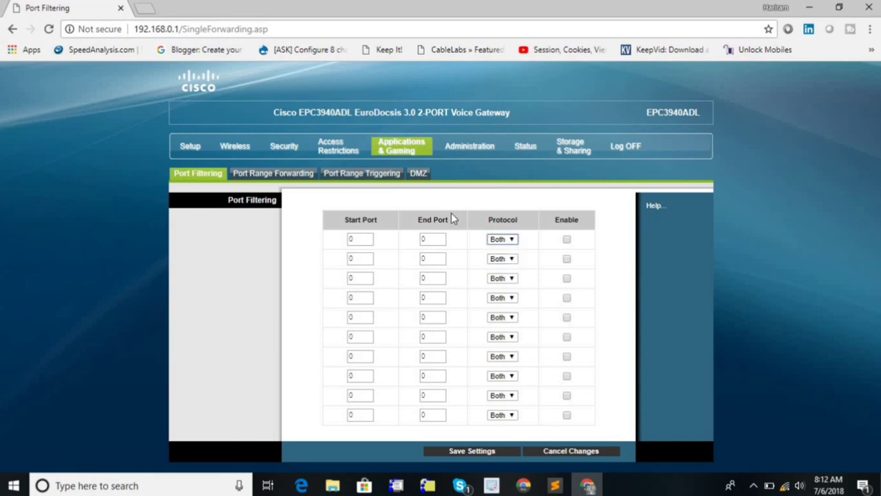
left_click(306, 176)
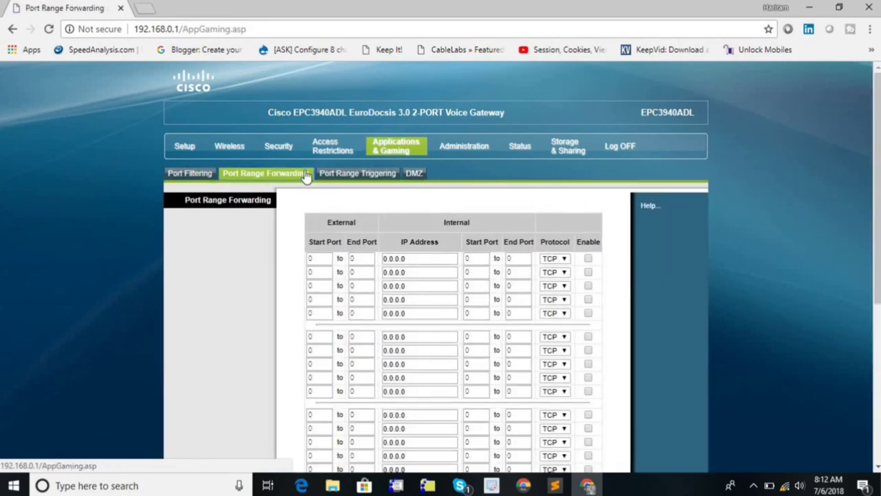
left_click(336, 176)
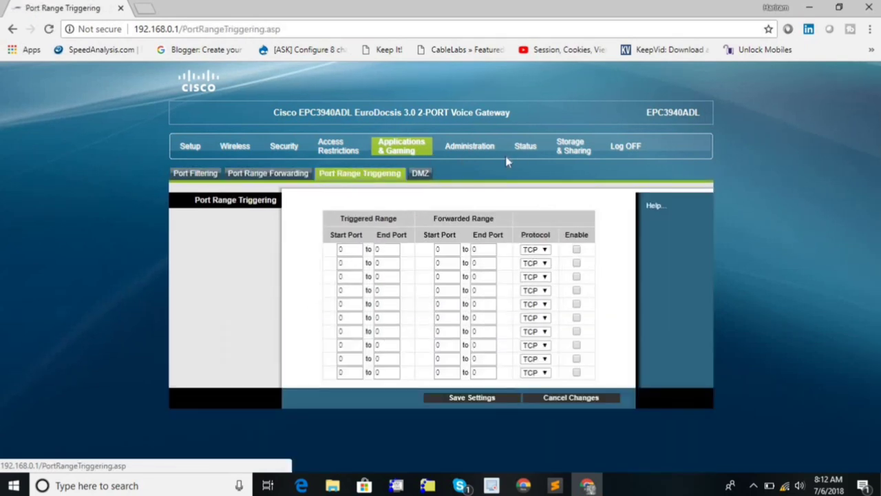
left_click(468, 154)
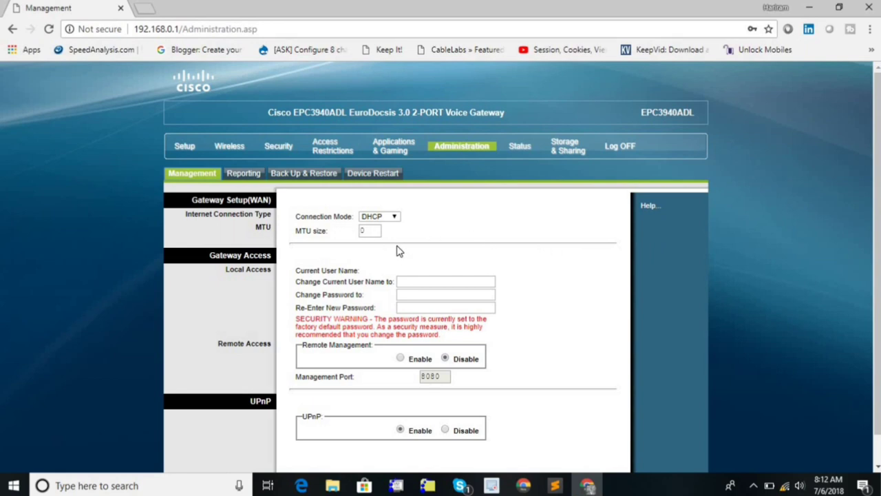
Enable Remote Management on the Management page, then view the Reporting e-mail alert settings
scroll(405, 246, "down", 1)
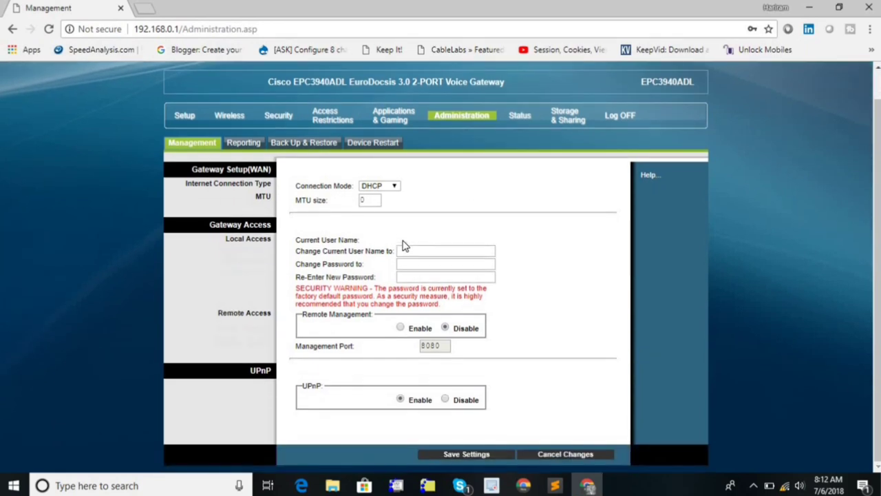
left_click(403, 330)
left_click(261, 149)
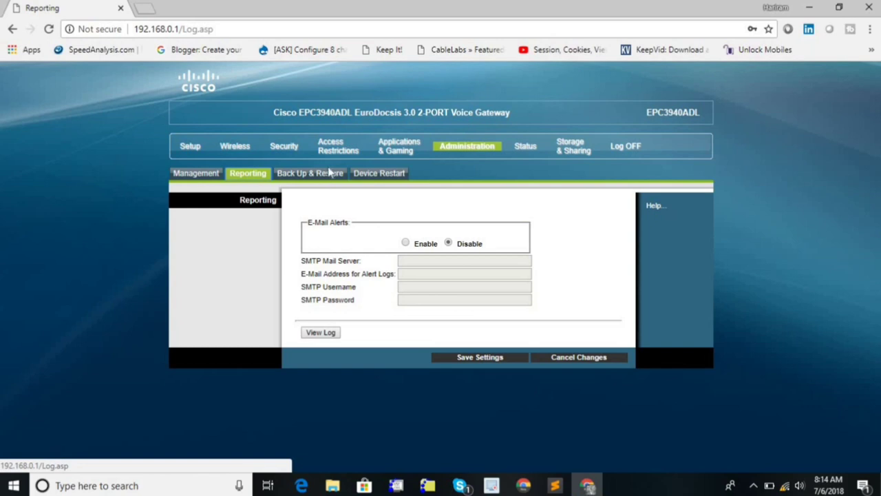
Review the Back Up & Restore page, highlighting 'Configuration', then the Device Restart page
left_click(322, 174)
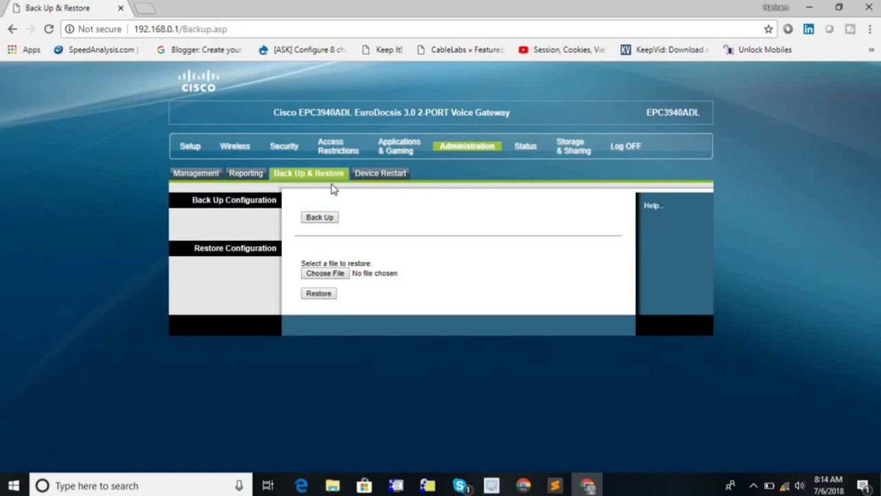
double_click(250, 248)
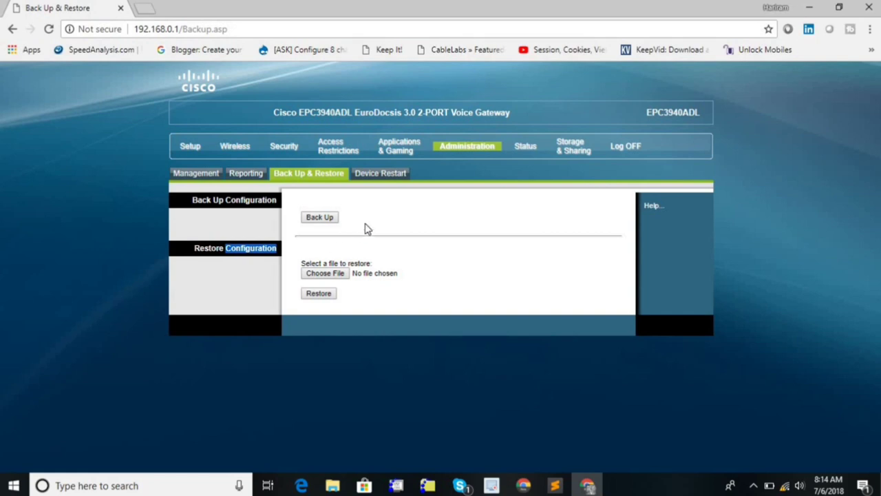
left_click(378, 176)
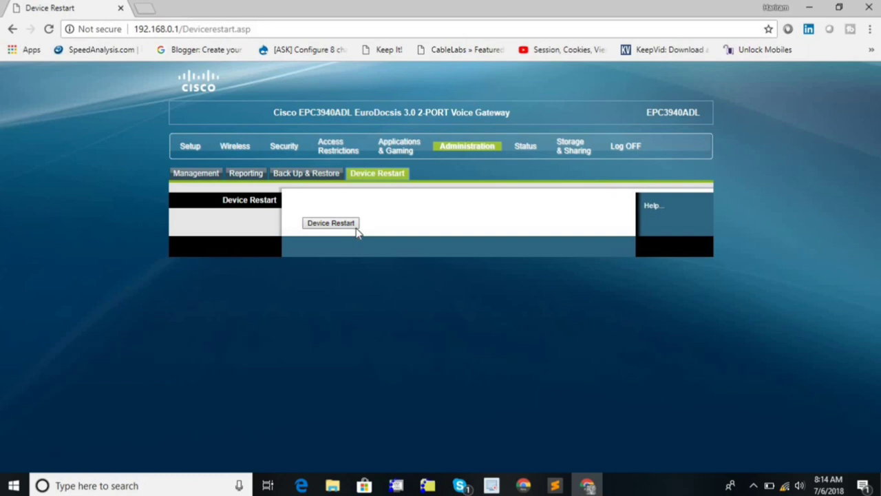
On Status > Gateway, highlight the Gateway Information and internet connection details
left_click(531, 153)
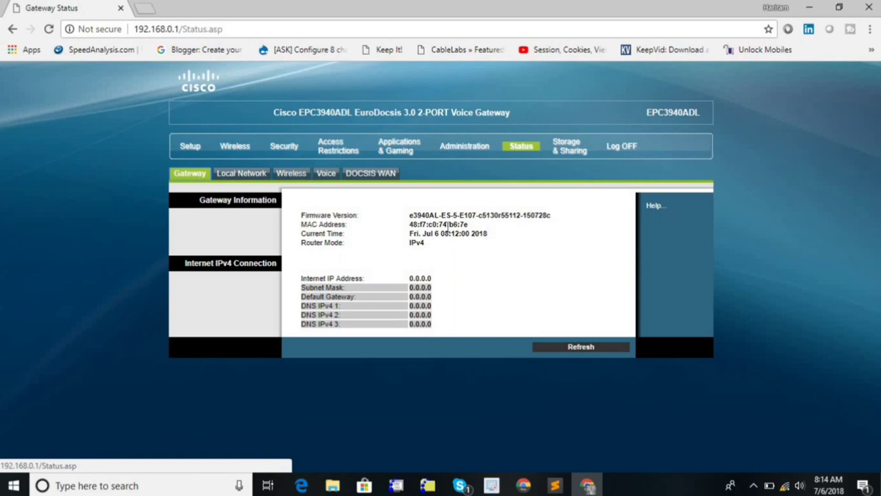
left_click_drag(300, 215, 324, 215)
left_click_drag(418, 241, 517, 251)
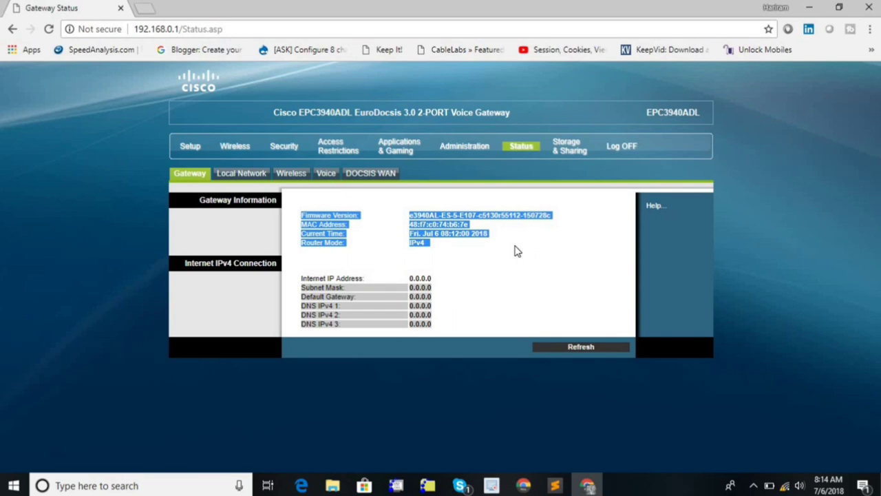
left_click(504, 291)
left_click_drag(282, 282, 313, 289)
left_click_drag(391, 321, 450, 332)
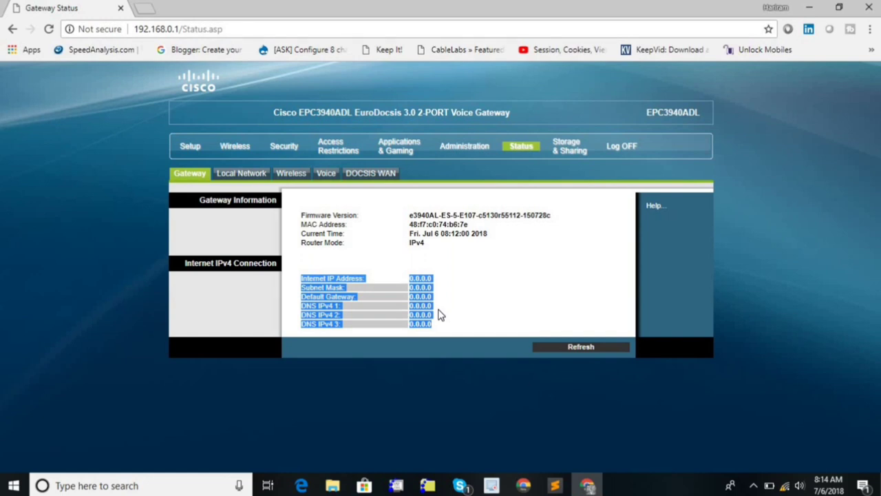
Check the Local Network status and its DHCP Client Table, then view Wireless status
left_click(249, 174)
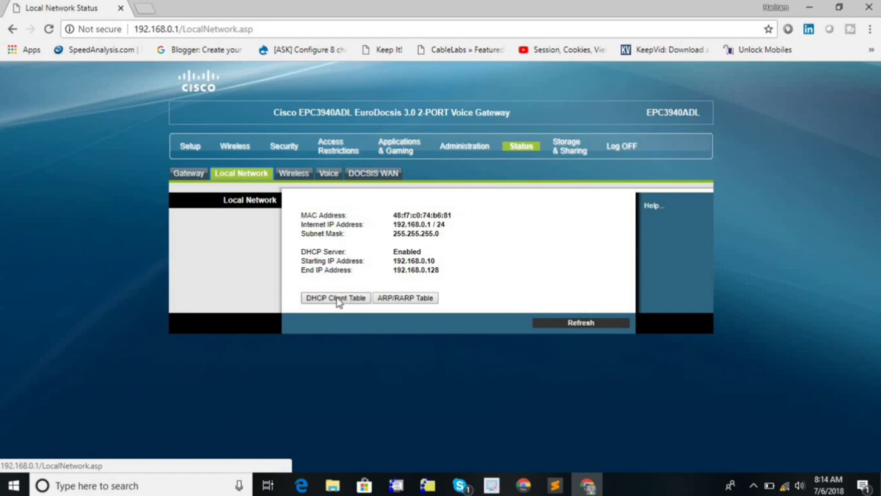
left_click(336, 298)
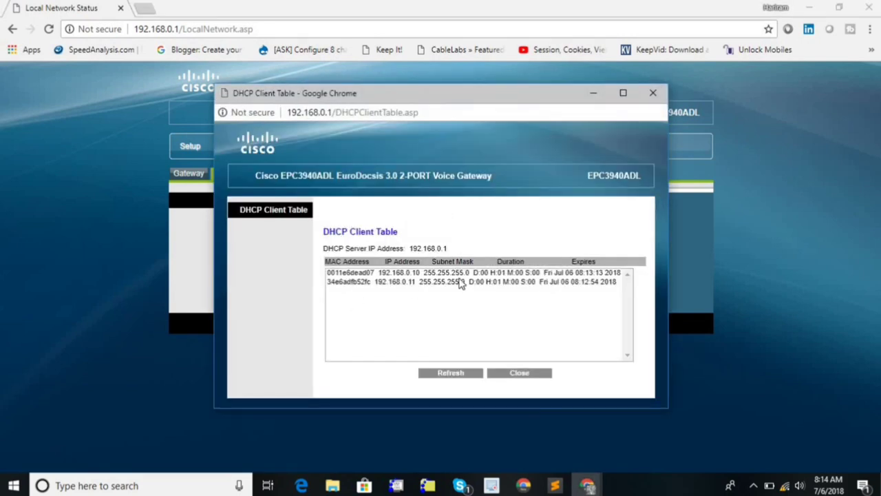
left_click(653, 92)
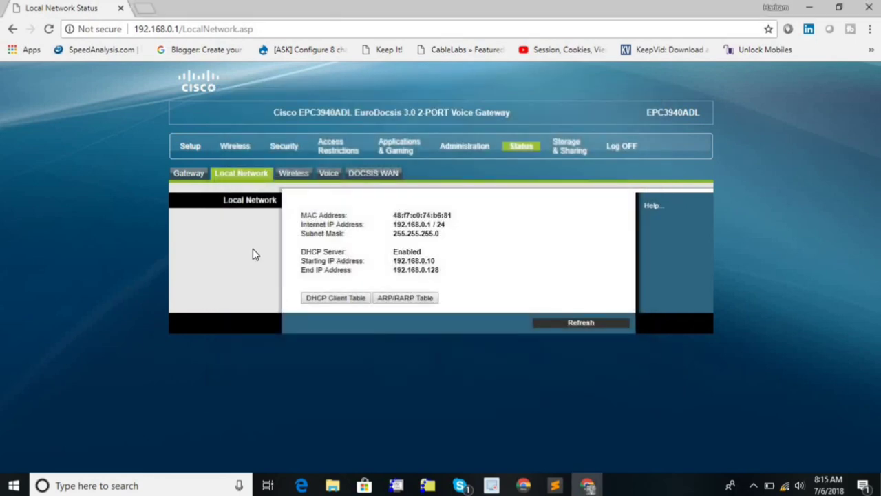
left_click(297, 176)
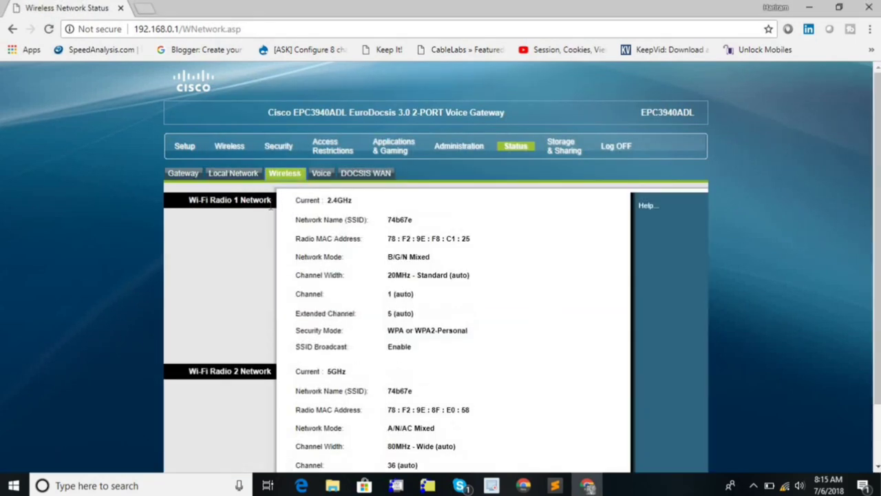
Highlight the 2.4GHz and 5GHz radio settings on the Status > Wireless page
left_click_drag(293, 197, 485, 351)
scroll(482, 317, "down", 1)
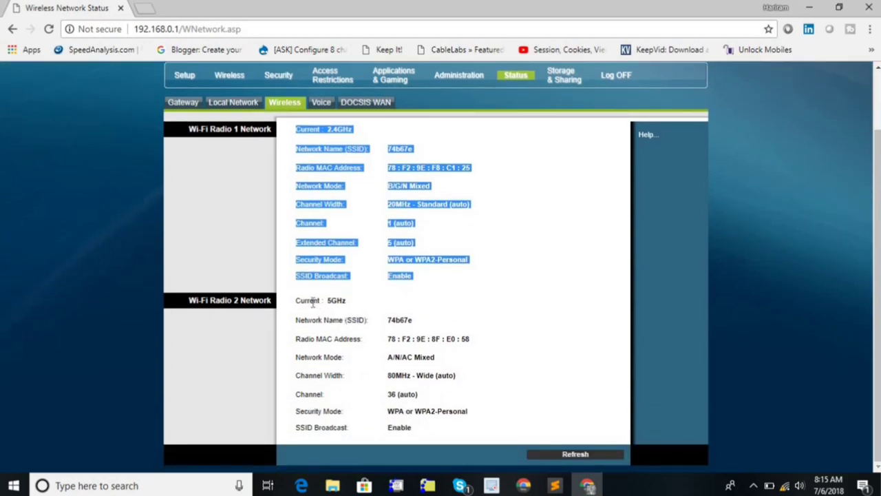
left_click_drag(313, 300, 488, 407)
scroll(490, 370, "up", 1)
scroll(487, 371, "up", 2)
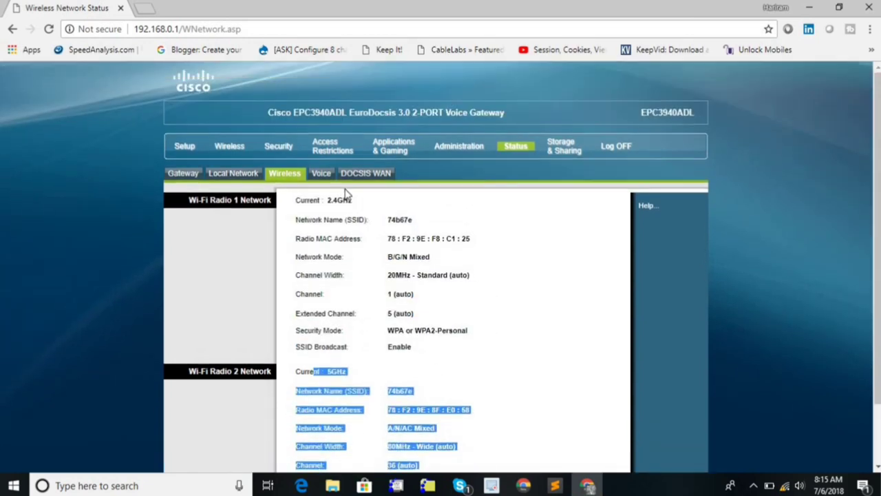
View the Voice line status, then scroll through the DOCSIS WAN modem and signal details
left_click(324, 172)
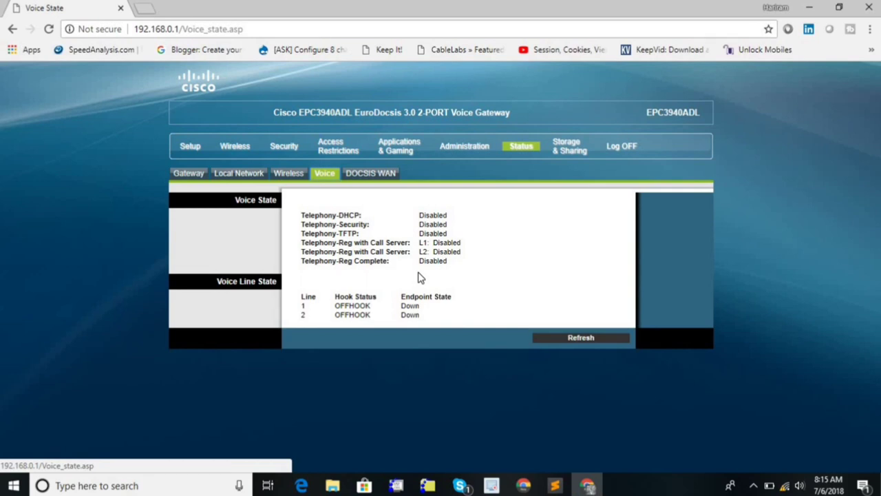
left_click(365, 176)
scroll(339, 441, "down", 1)
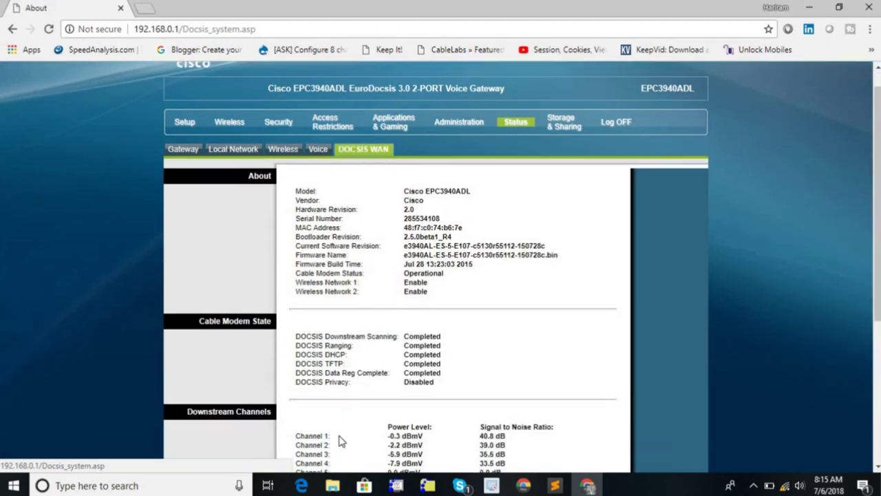
scroll(338, 440, "down", 4)
scroll(356, 409, "up", 4)
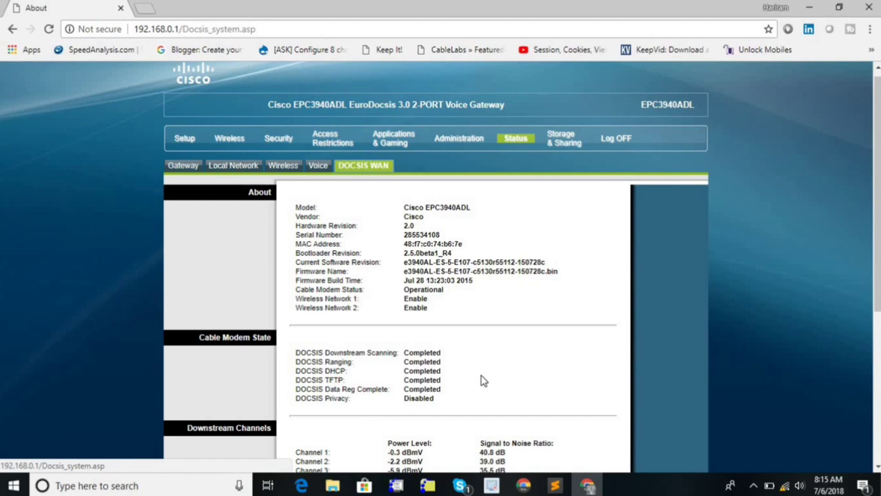
scroll(246, 292, "down", 4)
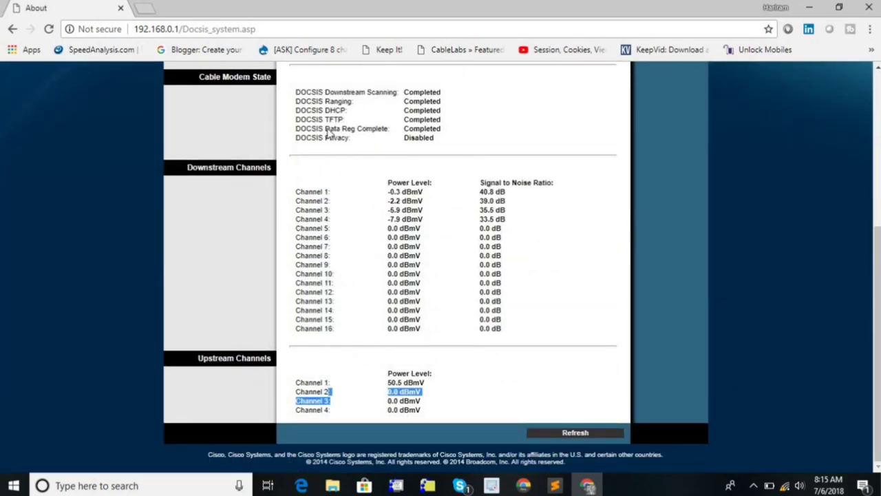
scroll(328, 133, "up", 1)
left_click_drag(336, 182, 389, 200)
scroll(458, 222, "up", 3)
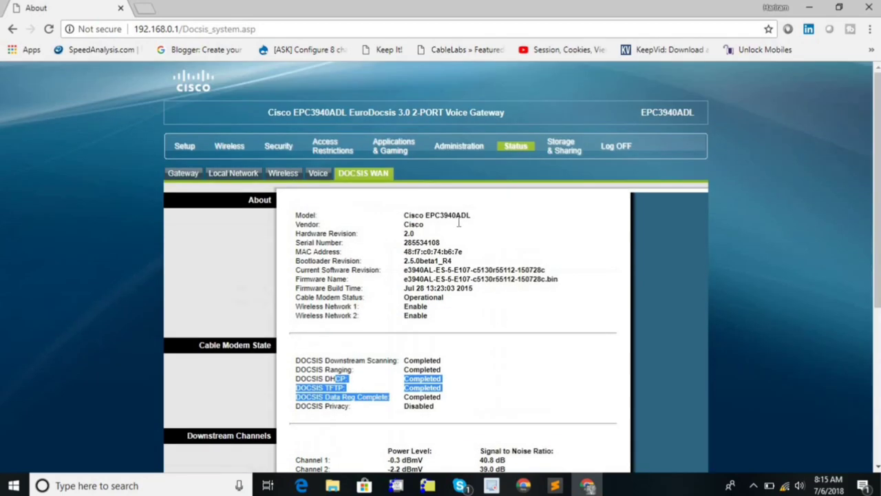
left_click(569, 159)
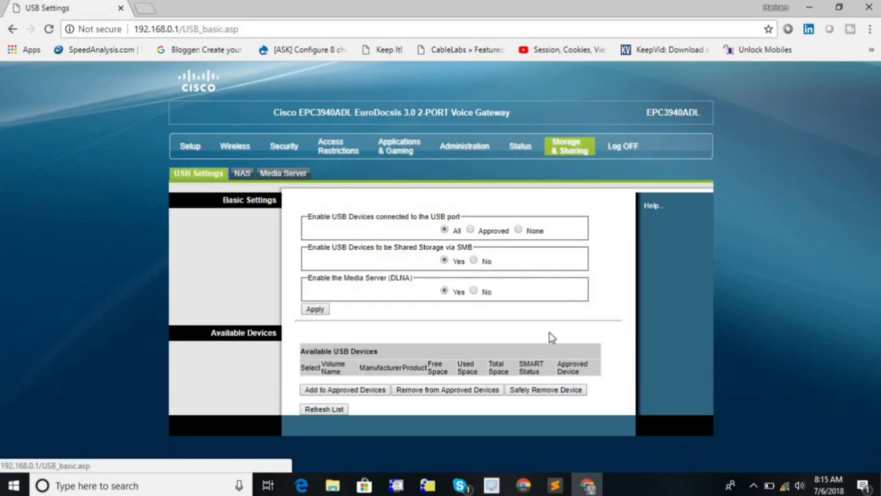
Show the Media Server page, with the BRCM-DMS server enabled and Scan All Files set
left_click(282, 174)
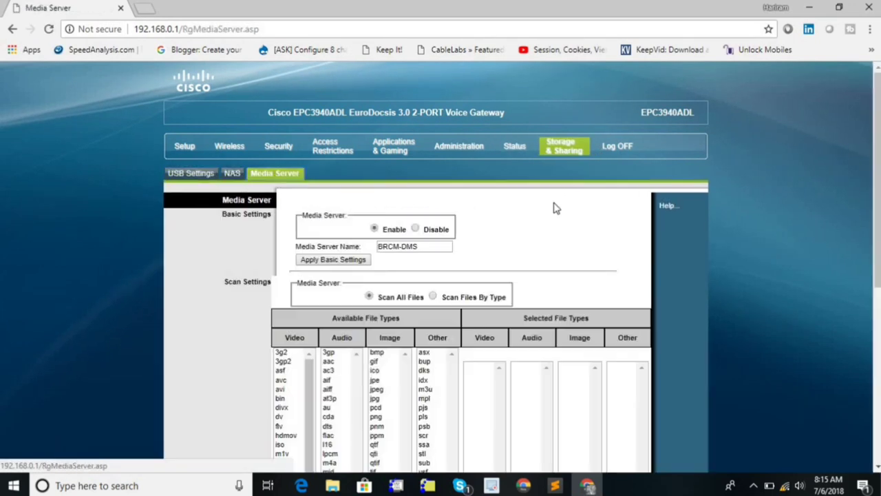